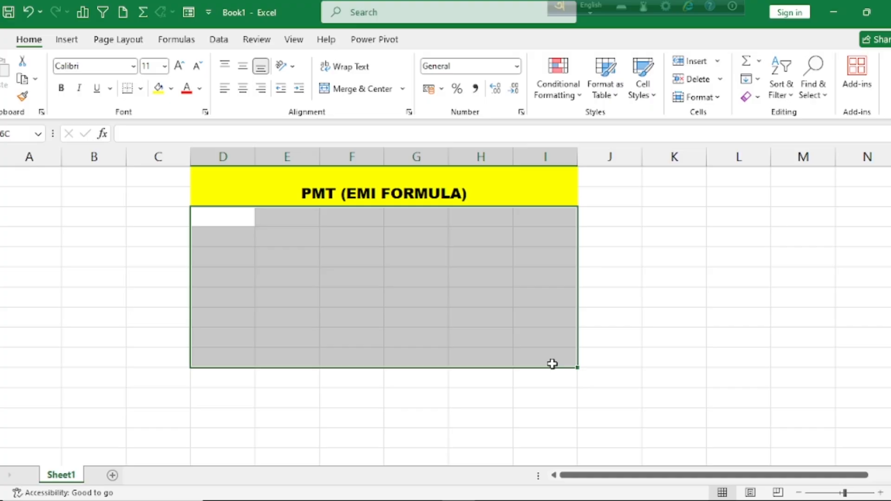
# - Enter 100000, 12 and 2 in consecutive column D cells directly below the PMT (EMI FORMULA) heading
pyautogui.click(241, 219)
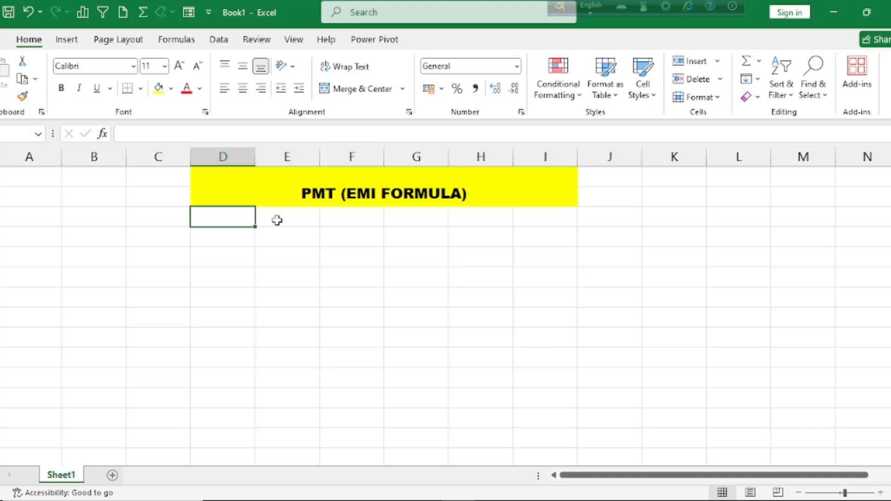
pyautogui.write('100000')
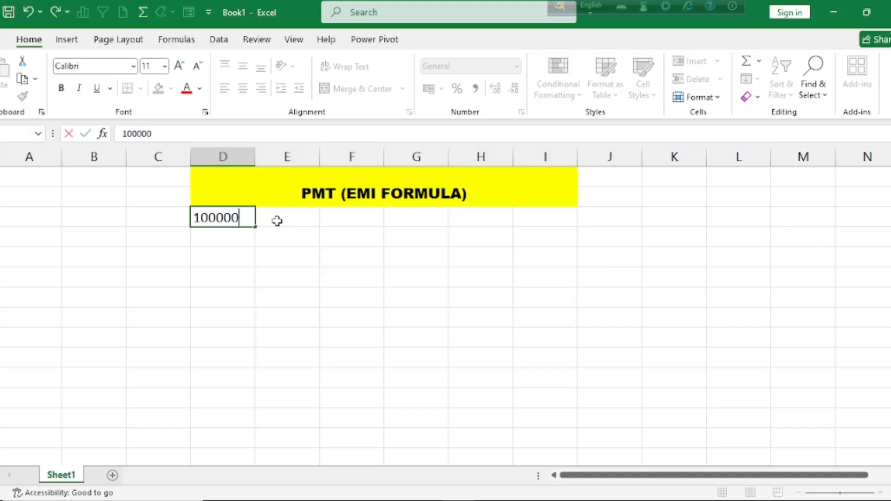
pyautogui.press('Return')
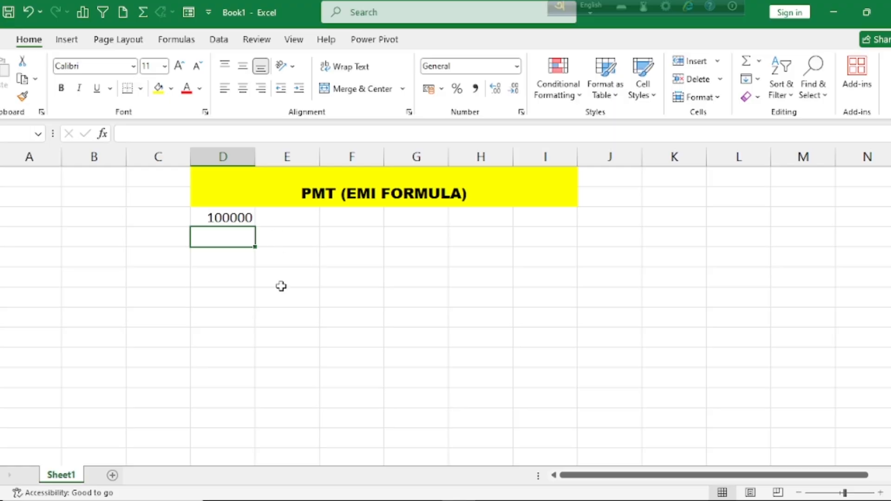
pyautogui.write('12')
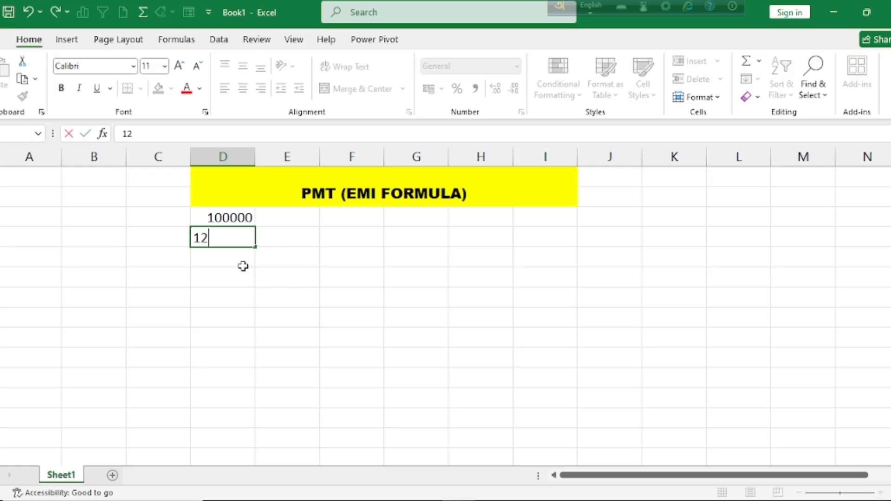
pyautogui.press('Return')
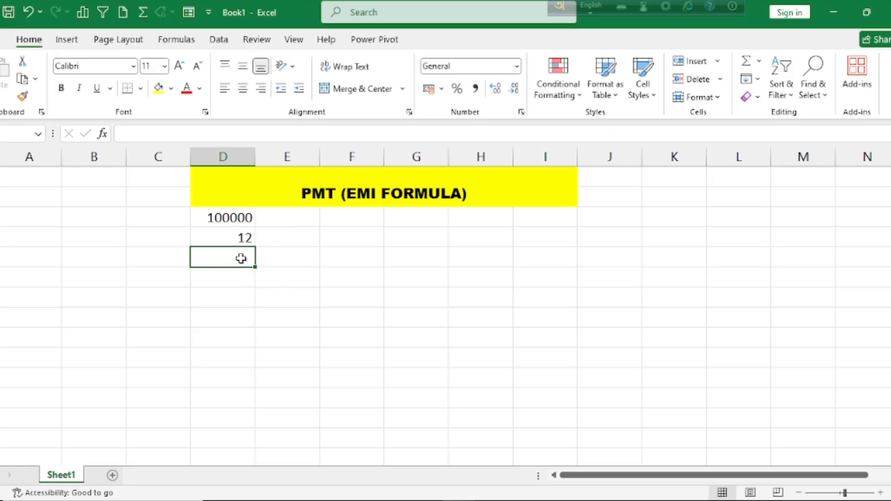
pyautogui.write('2')
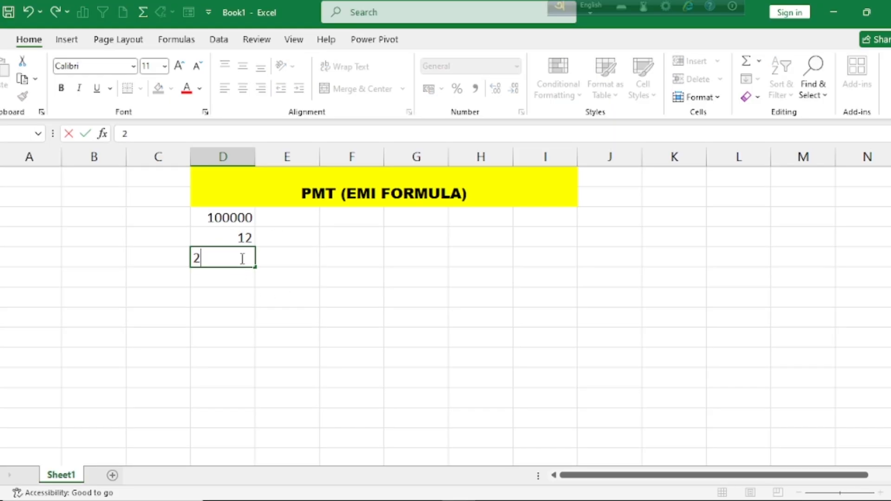
pyautogui.click(285, 261)
pyautogui.click(223, 259)
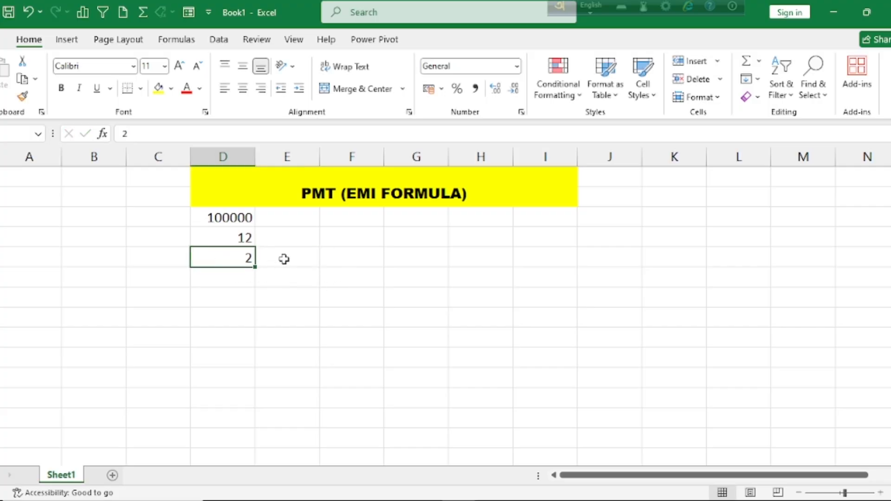
pyautogui.click(284, 257)
pyautogui.moveTo(249, 246); pyautogui.dragTo(235, 255)
pyautogui.moveTo(242, 214); pyautogui.dragTo(233, 263)
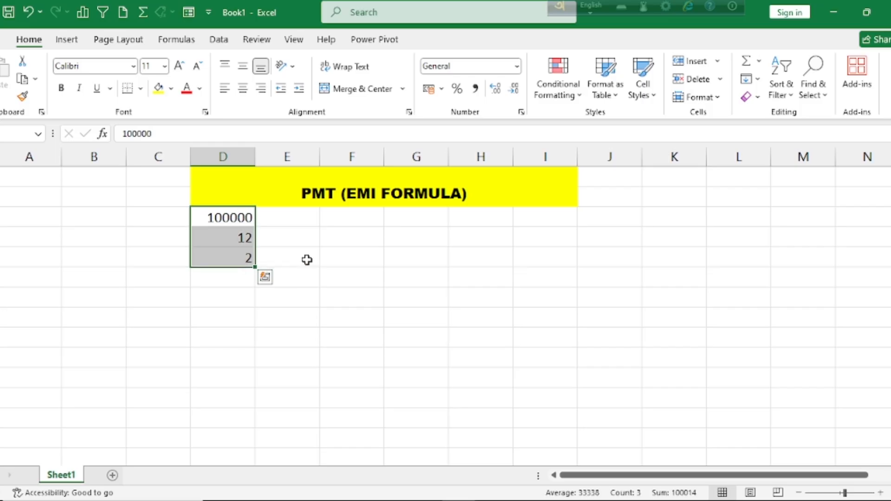
pyautogui.click(332, 193)
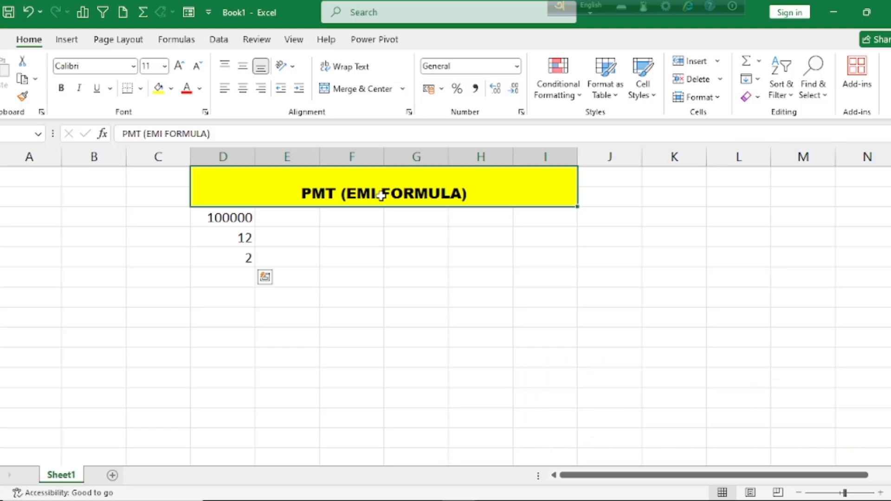
pyautogui.moveTo(380, 195)
pyautogui.mouseDown()
pyautogui.moveTo(383, 293)
pyautogui.moveTo(401, 416)
pyautogui.mouseUp()
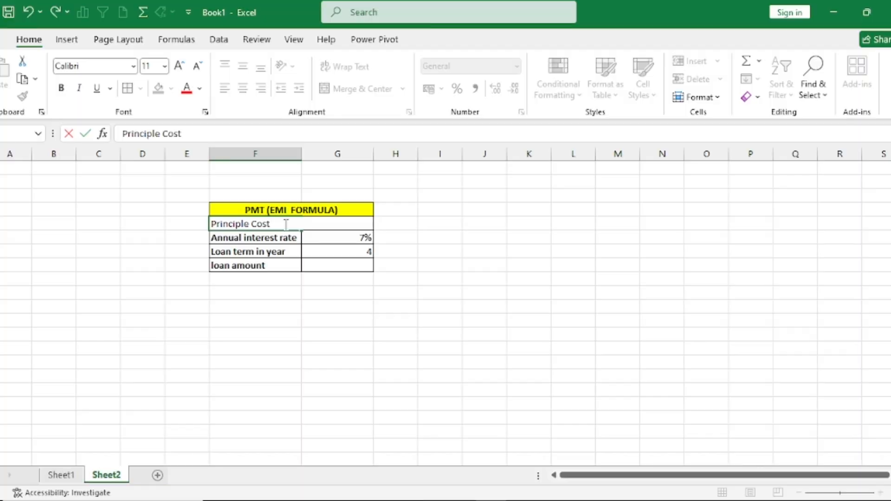
# - Complete the principal label in Sheet2 as "Principle Cost (CAR)" and enter 16,00,000 as its amount
pyautogui.write('(CAR)')
pyautogui.press('Return')
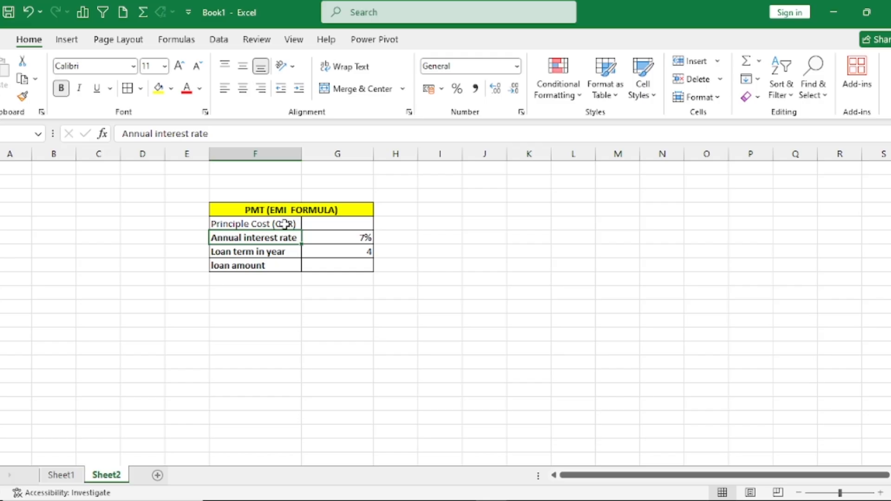
pyautogui.click(331, 224)
pyautogui.write('1')
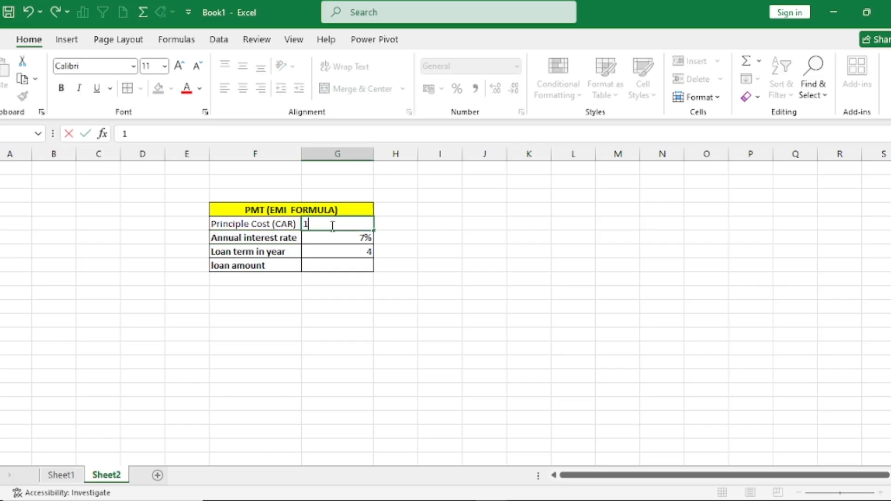
pyautogui.write('6,00,000')
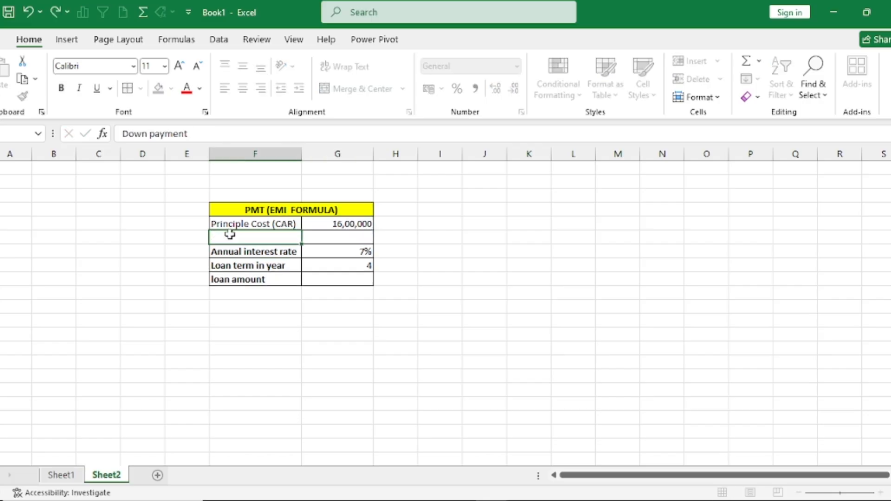
# - Label the row below the principle cost "Down payment" and enter 5,00,000 as its amount
pyautogui.press('Return')
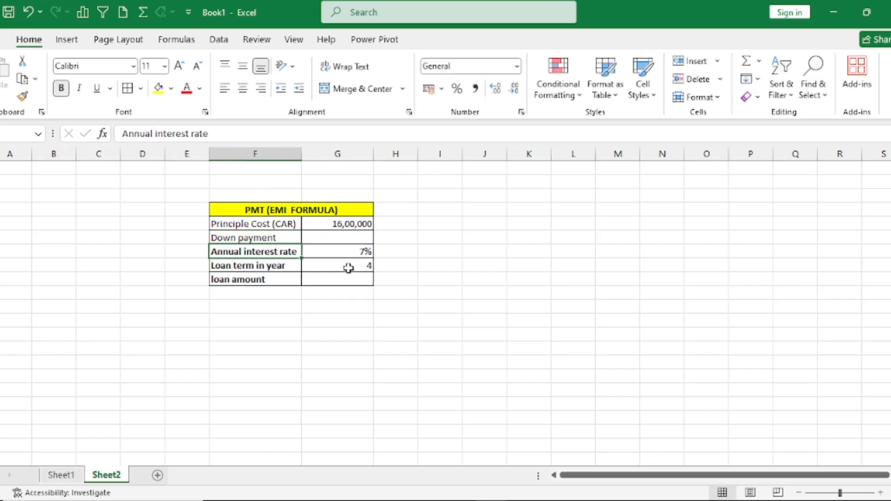
pyautogui.click(361, 240)
pyautogui.write('5')
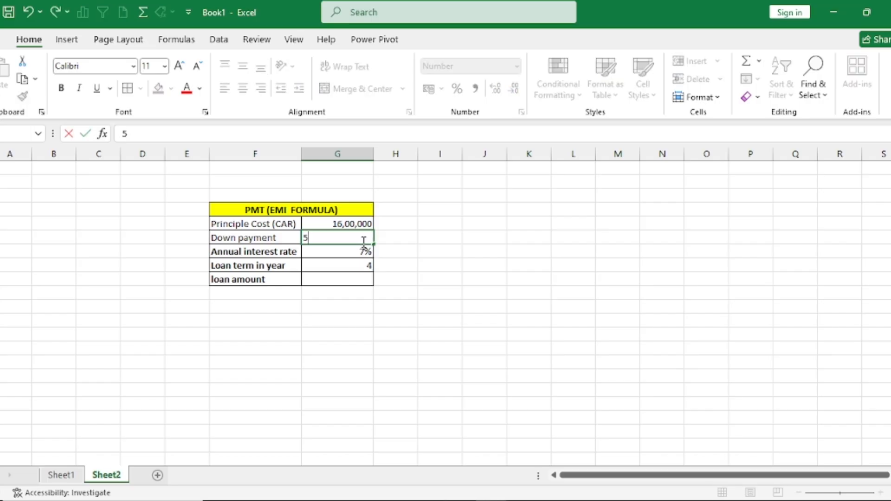
pyautogui.write(',00,000')
pyautogui.press('Return')
# - Calculate the loan amount as principle cost minus down payment with the formula =G5-G6
pyautogui.click(340, 279)
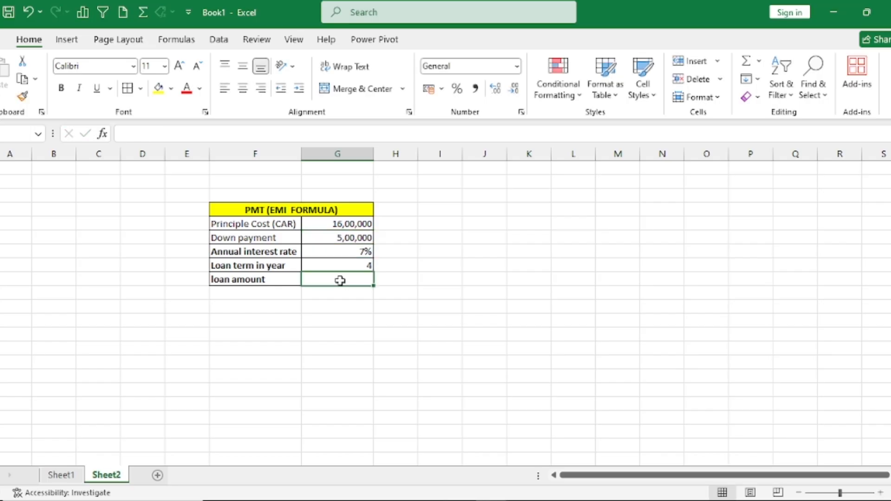
pyautogui.write('=')
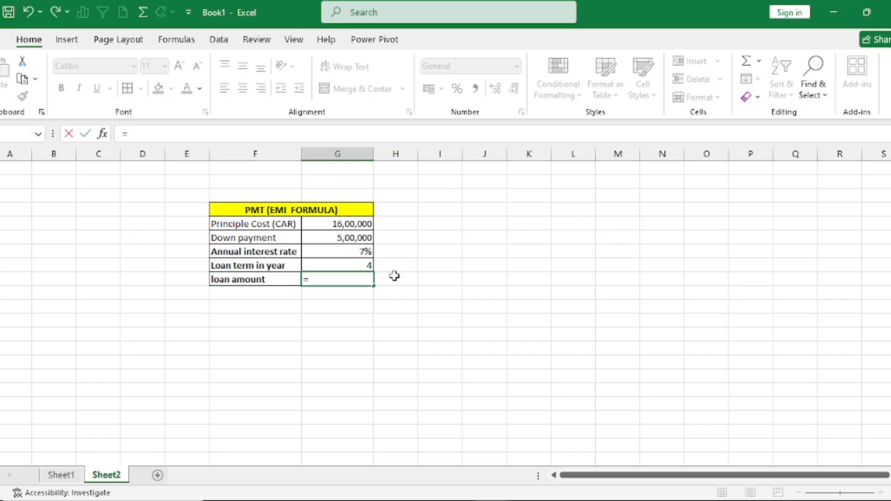
pyautogui.click(345, 225)
pyautogui.write('-')
pyautogui.click(347, 237)
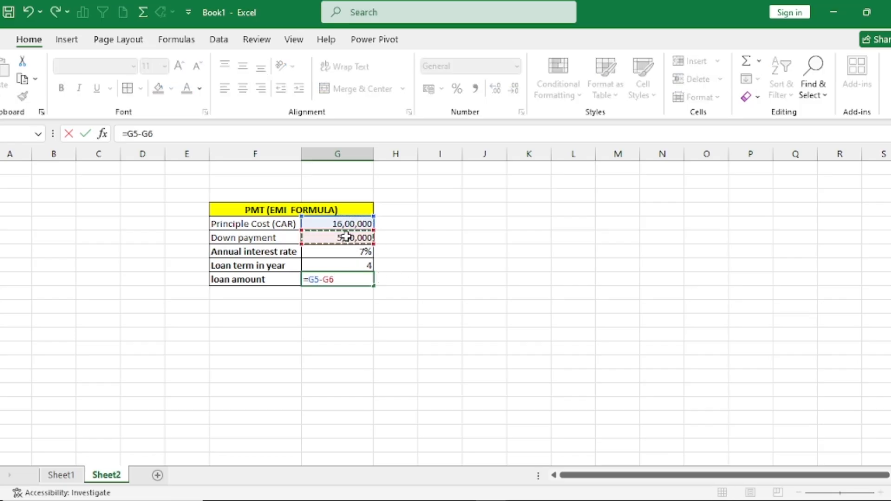
pyautogui.press('Return')
pyautogui.click(331, 280)
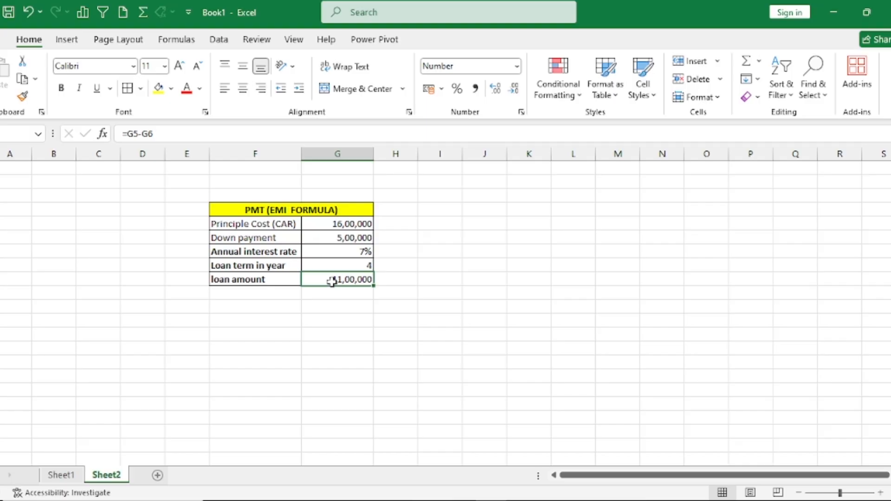
# - Add the label "Annual payment" in column F, leaving one blank row below the loan amount
pyautogui.keyDown('ctrl'); pyautogui.scroll(2, 332, 281); pyautogui.keyUp('ctrl')
pyautogui.click(331, 361)
pyautogui.write('Annual p')
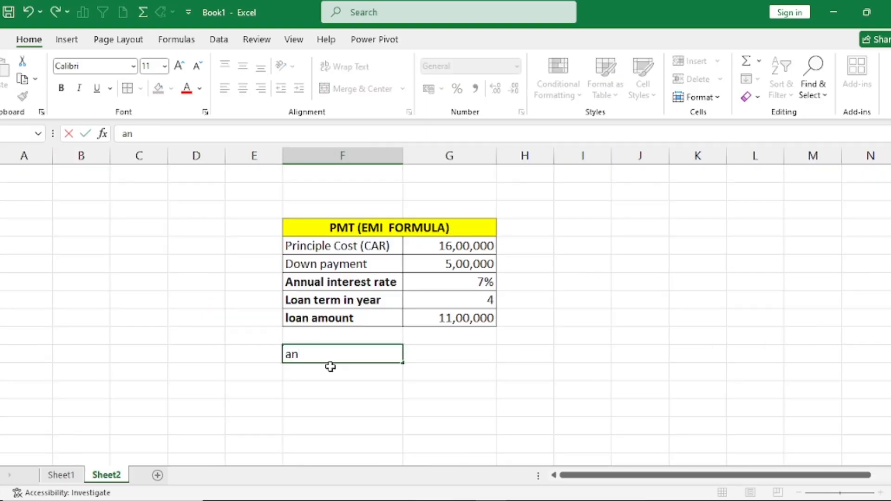
pyautogui.write('ayment')
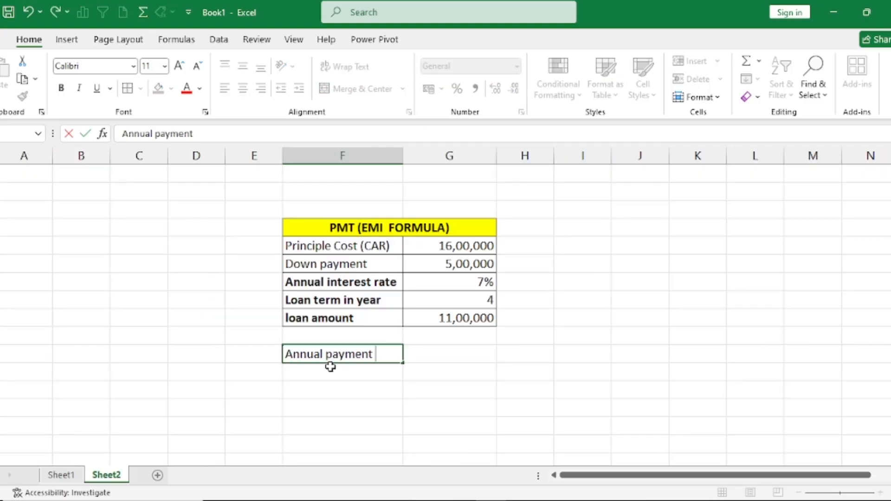
pyautogui.press('Return')
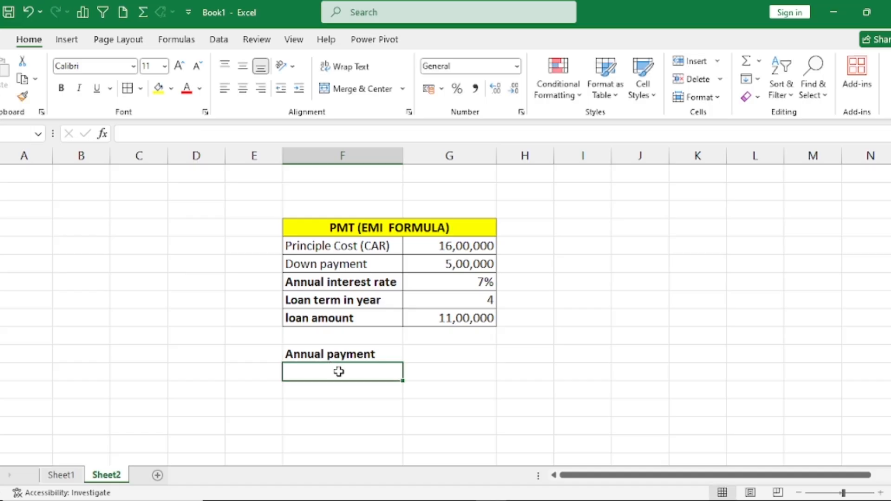
# - Add the label "Semi- Annual payment" directly below the Annual payment label
pyautogui.write('semi')
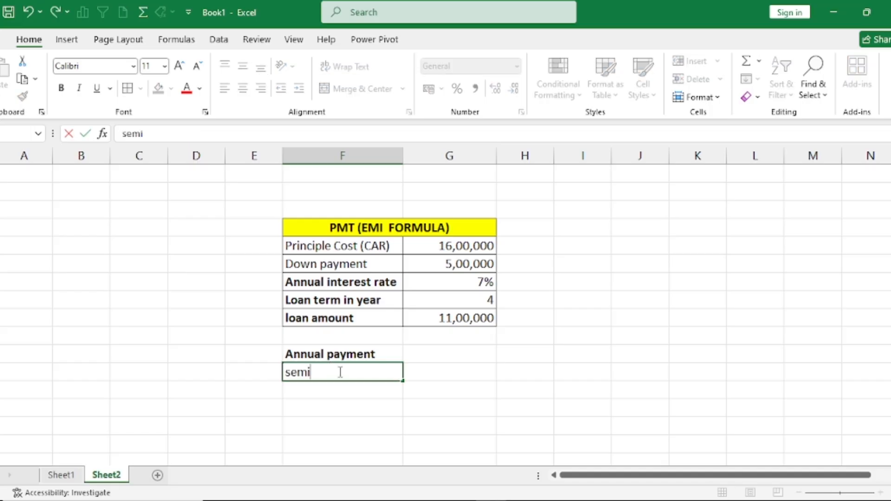
pyautogui.press('BackSpace')
pyautogui.press('BackSpace')
pyautogui.press('BackSpace')
pyautogui.press('BackSpace')
pyautogui.write('Semi- Annual payment')
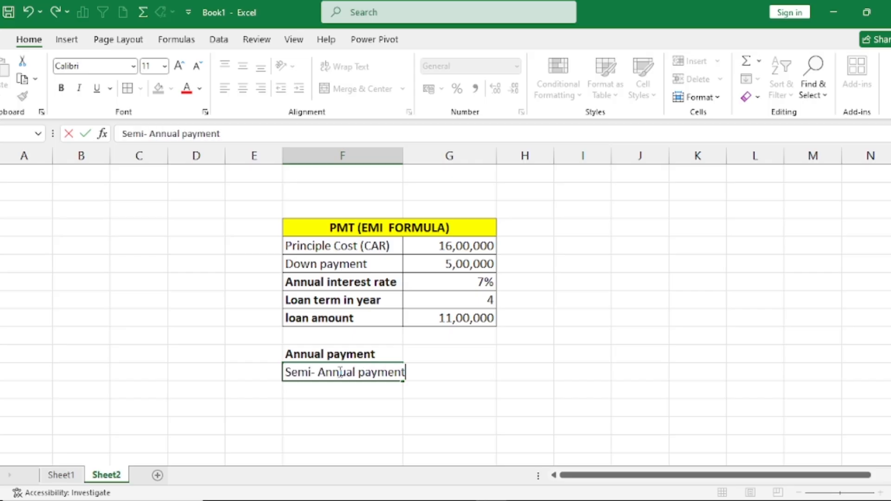
pyautogui.press('Return')
# - Add the labels "Quaterly payment", "Monthly Payment" and "Weekly Payment" below, and widen column F to fit the labels
pyautogui.write('Quaterly payment')
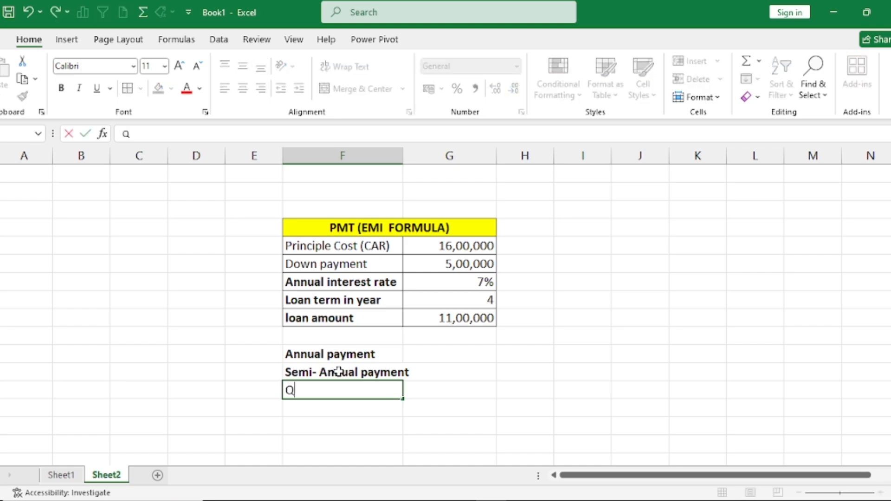
pyautogui.press('Return')
pyautogui.write('Monthly Payment')
pyautogui.press('Return')
pyautogui.write('Weekly Payment')
pyautogui.press('Return')
pyautogui.moveTo(401, 163); pyautogui.dragTo(417, 163)
# - Start a PMT formula in the cell beside Annual payment, using the annual interest rate divided by one (G7/1) as the rate
pyautogui.doubleClick(506, 355)
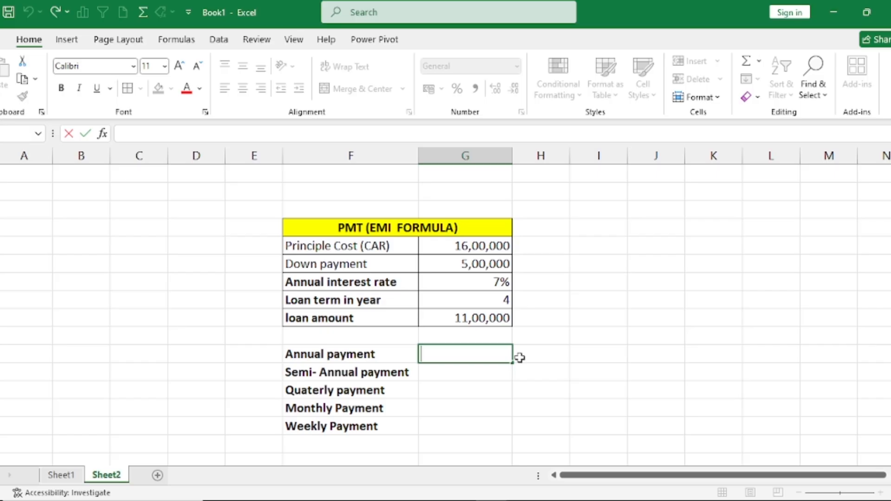
pyautogui.write('=')
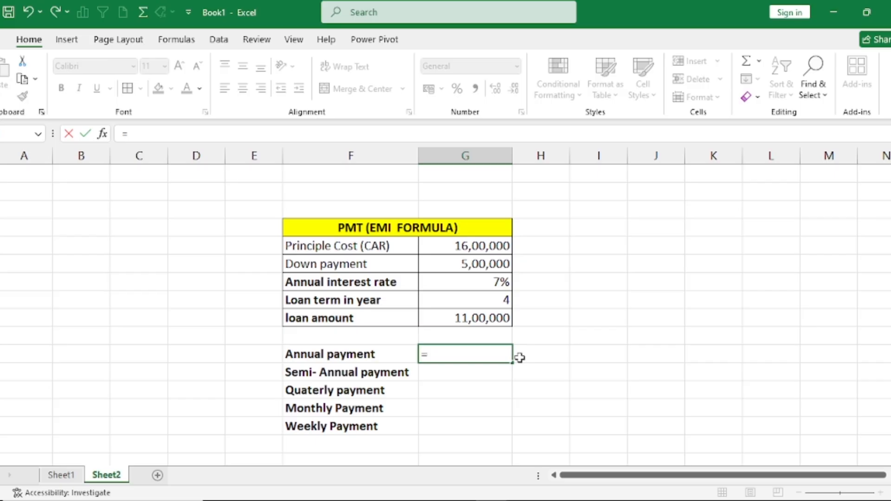
pyautogui.write('pmt')
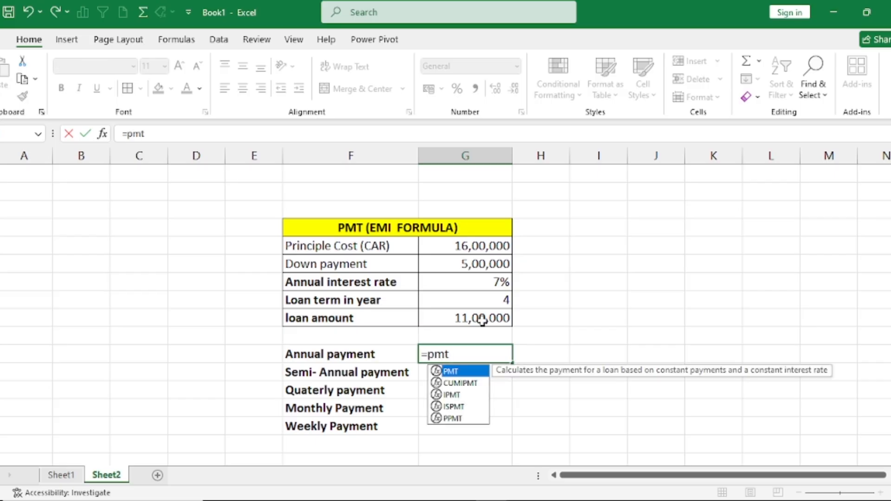
pyautogui.press('Tab')
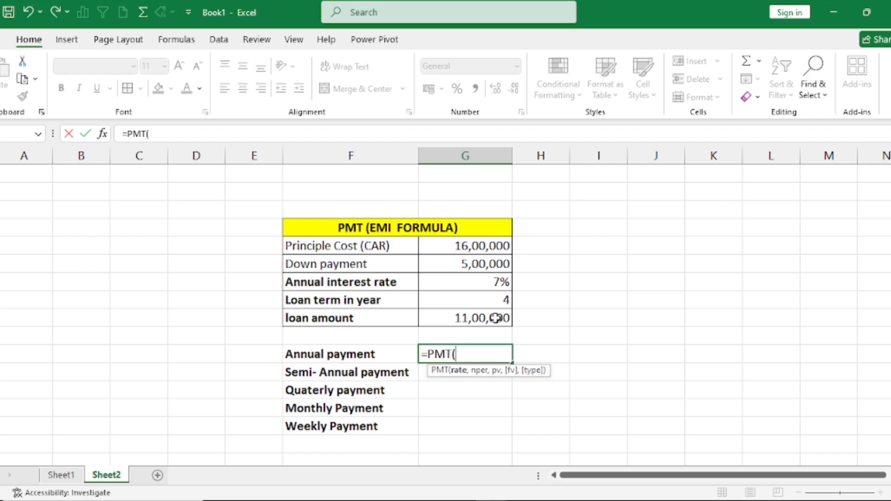
pyautogui.click(484, 283)
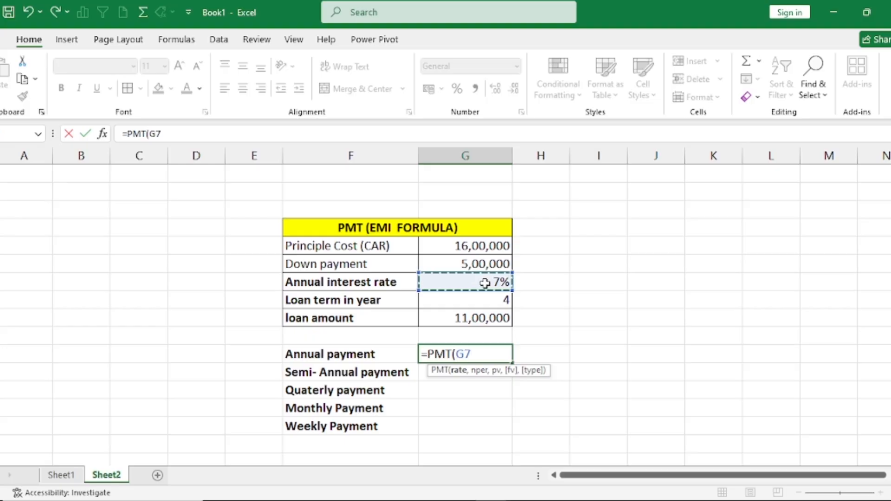
pyautogui.write(',')
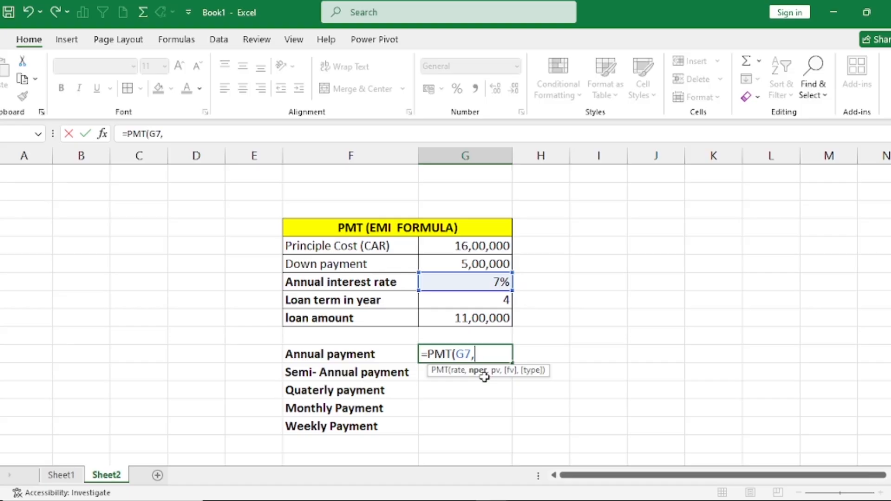
pyautogui.press('BackSpace')
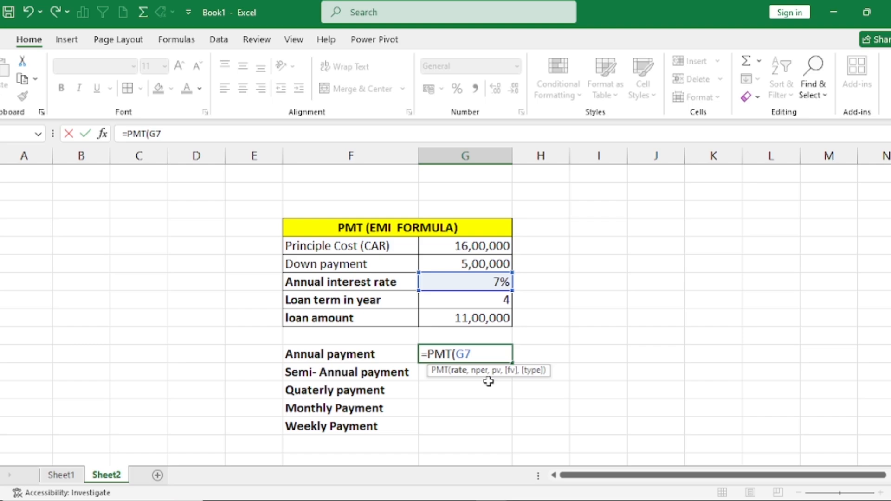
pyautogui.write('/1')
pyautogui.write(',')
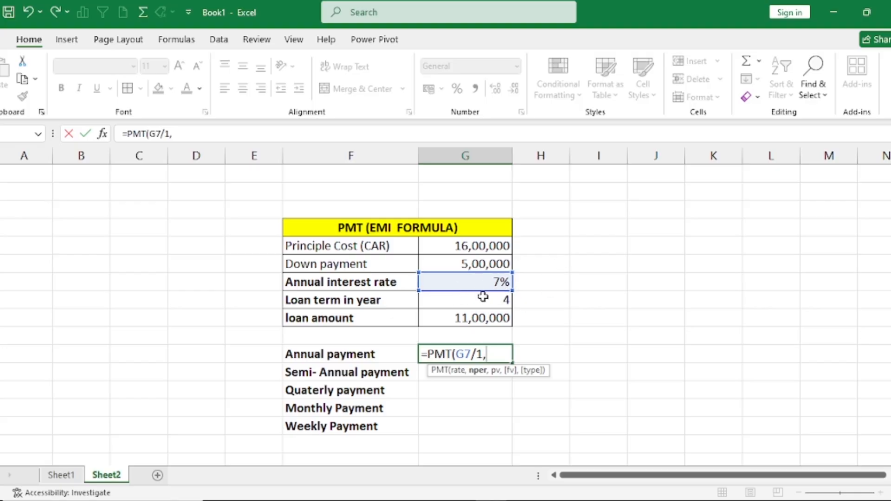
# - Complete the Annual payment formula with G8*1 as the number of periods and the loan amount G9 as present value: =PMT(G7/1,G8*1,G9)
pyautogui.click(484, 299)
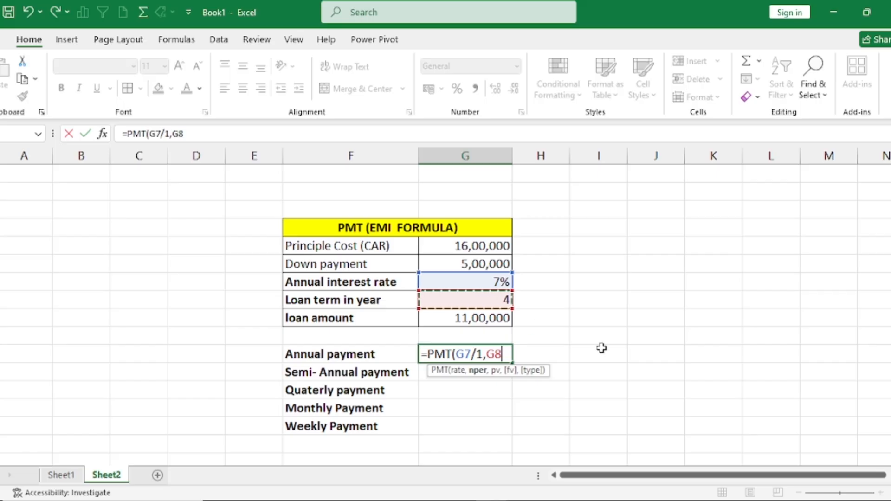
pyautogui.write('*')
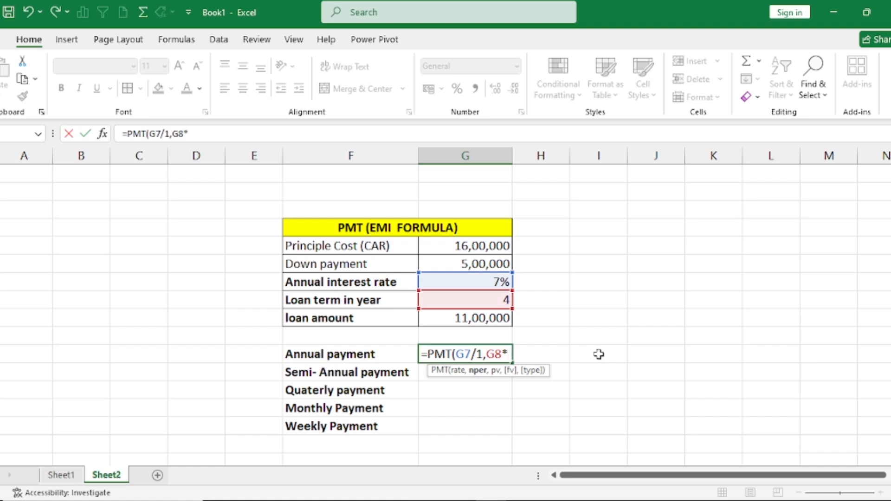
pyautogui.write('1,')
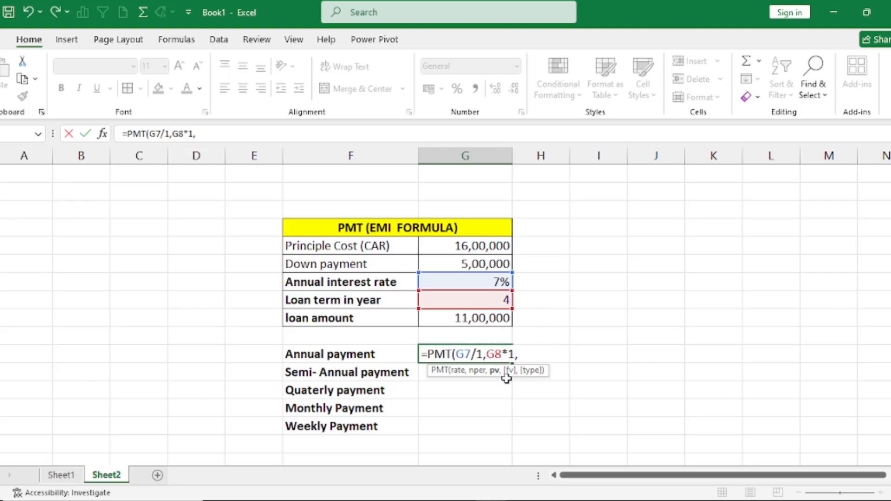
pyautogui.click(484, 317)
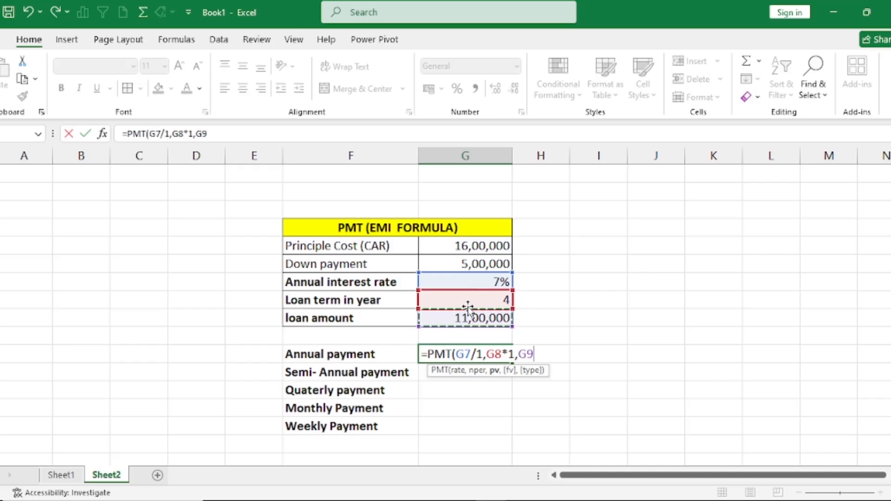
pyautogui.write(')')
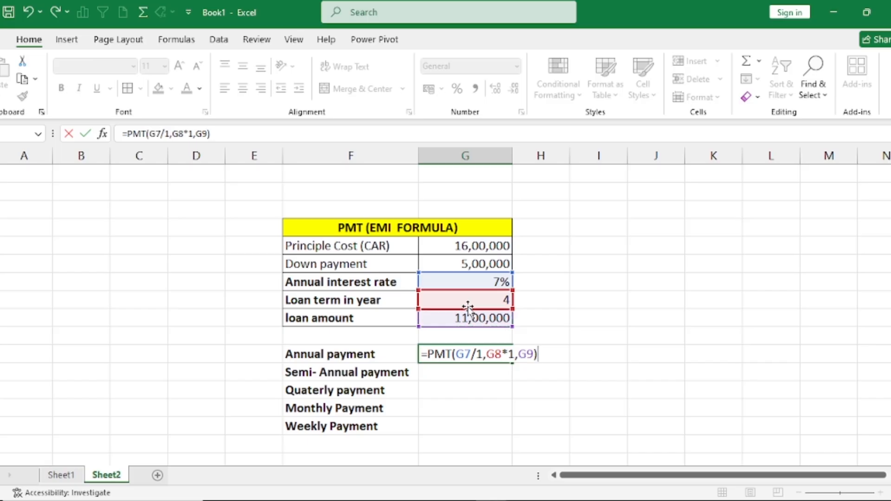
pyautogui.press('Return')
pyautogui.press('Up')
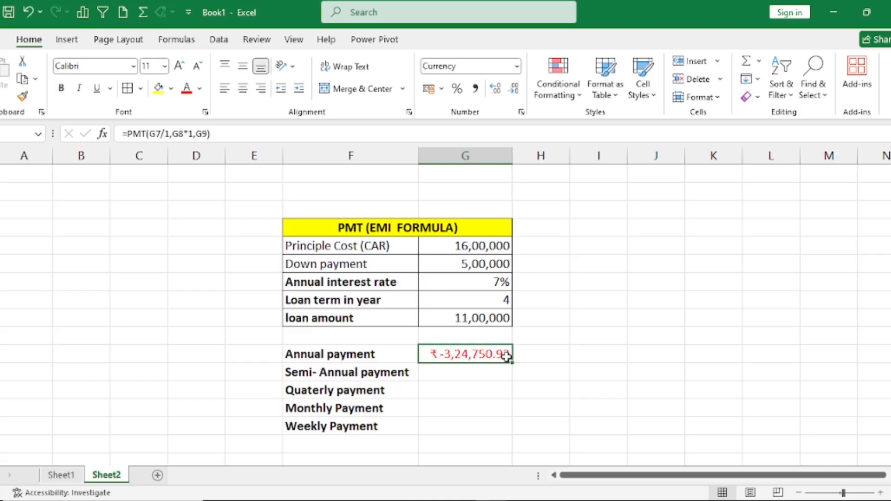
# - Insert a minus sign before PMT in the Annual payment formula so it reads =-PMT(G7/1,G8*1,G9)
pyautogui.click(491, 320)
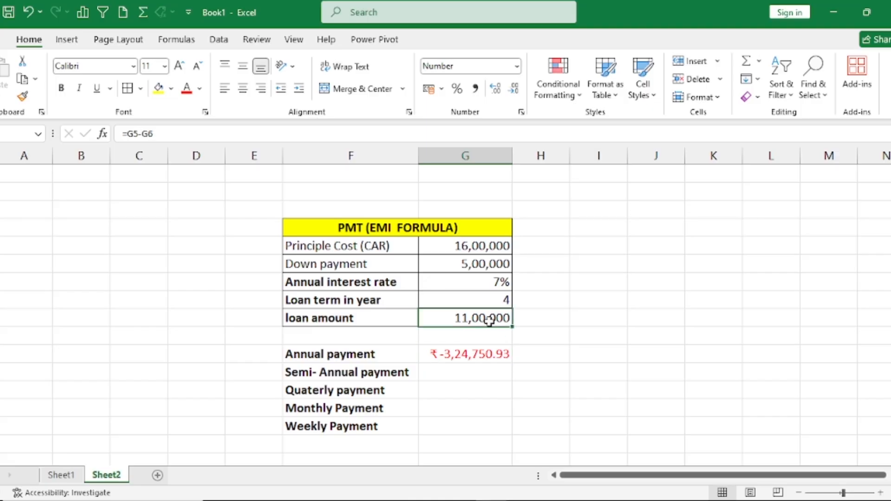
pyautogui.click(487, 352)
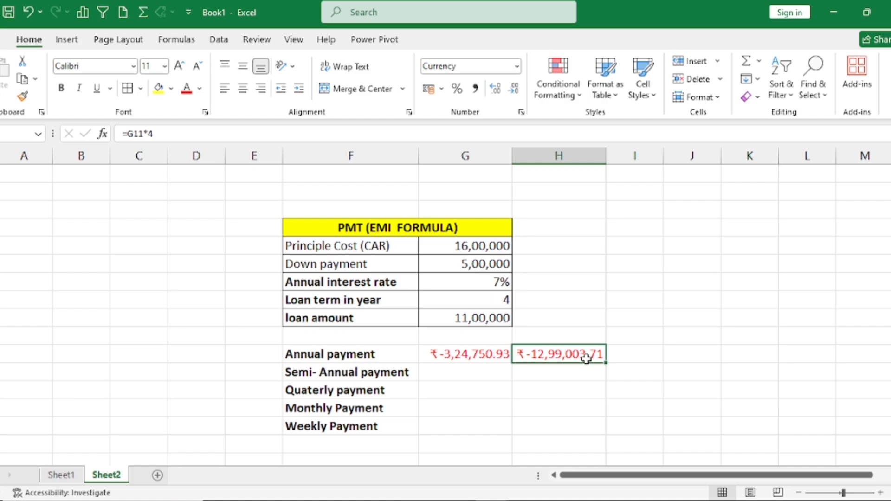
pyautogui.doubleClick(464, 359)
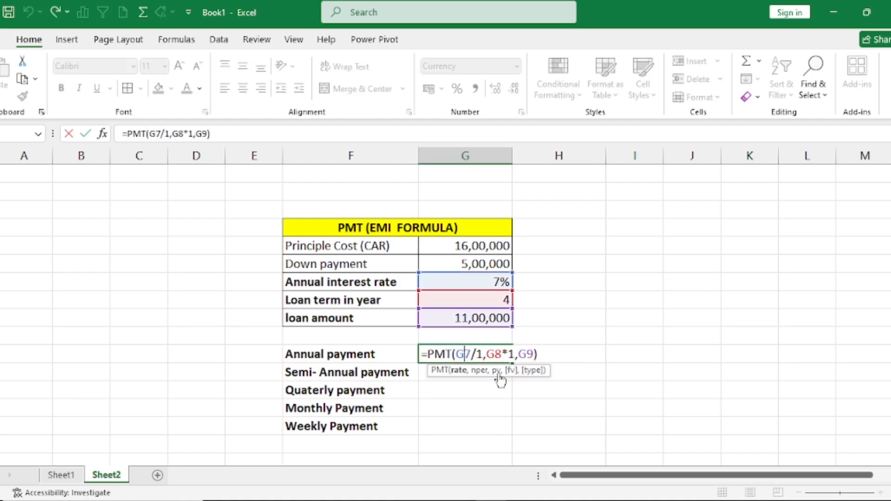
pyautogui.click(427, 352)
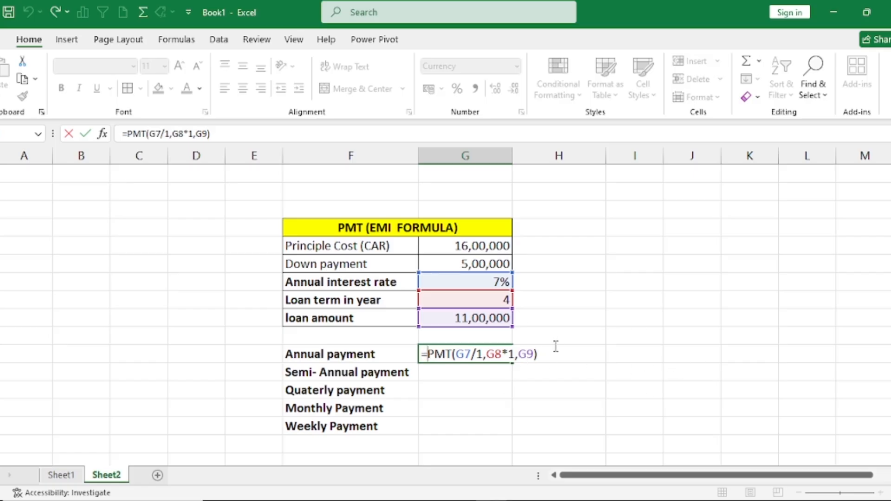
pyautogui.click(426, 356)
pyautogui.write('-')
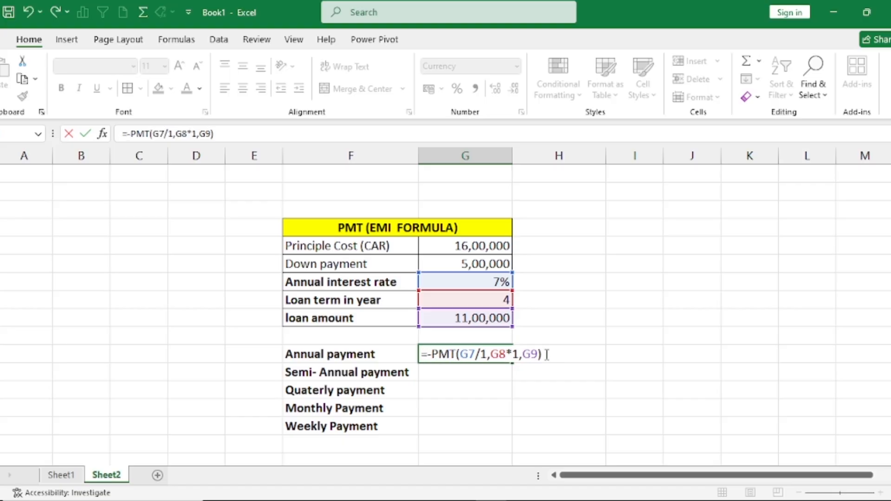
pyautogui.press('Return')
# - Undo the four-year total calculated beside the Annual payment amount
pyautogui.click(491, 354)
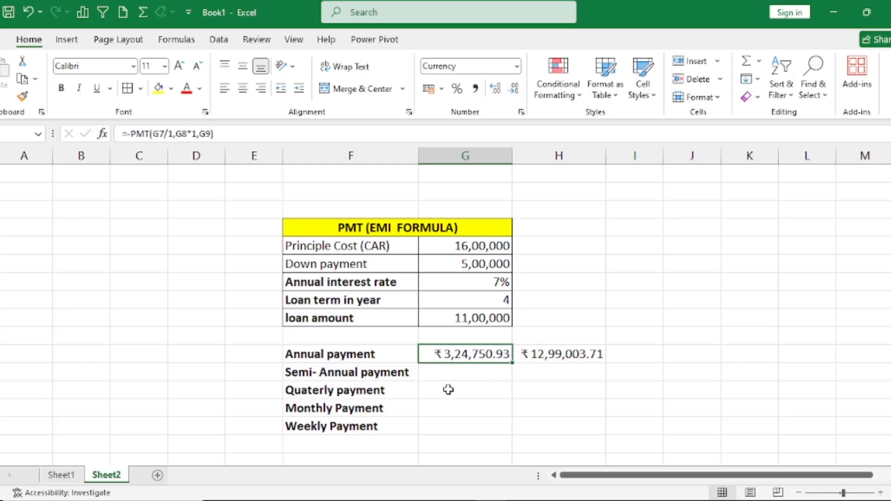
pyautogui.hotkey('ctrl', 'z')
pyautogui.click(488, 355)
# - Start a PMT formula in the cell beside Semi- Annual payment, with the rate as annual interest divided by two (G7/2)
pyautogui.doubleClick(482, 372)
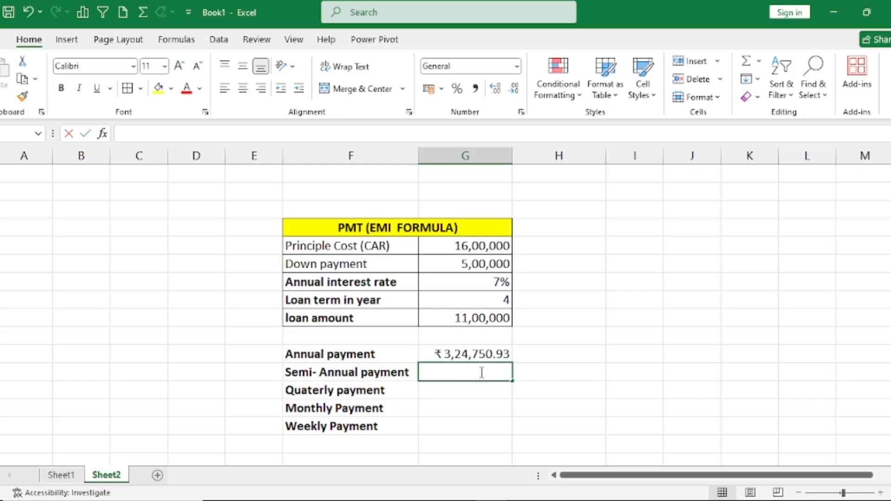
pyautogui.write('=')
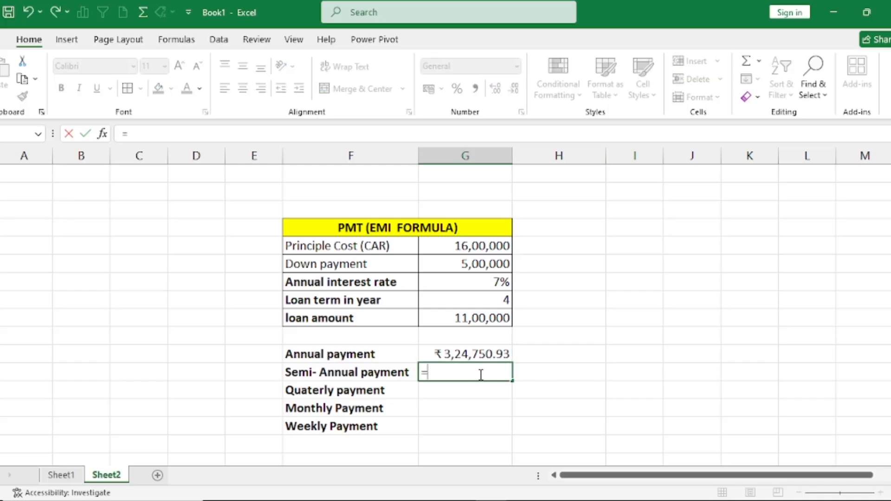
pyautogui.write('pmt')
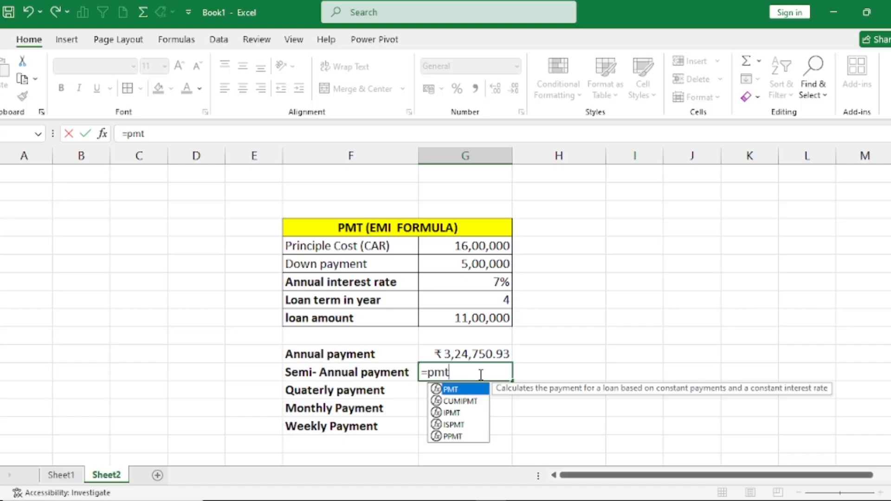
pyautogui.press('Tab')
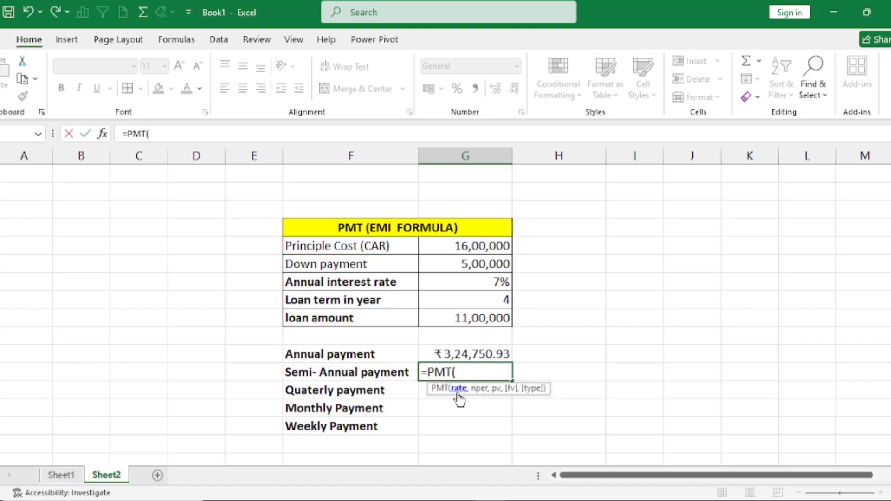
pyautogui.click(491, 281)
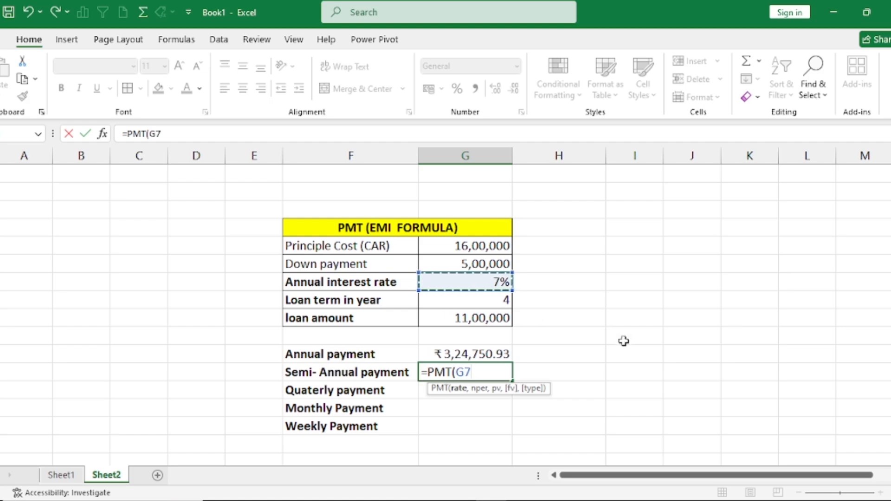
pyautogui.write('/')
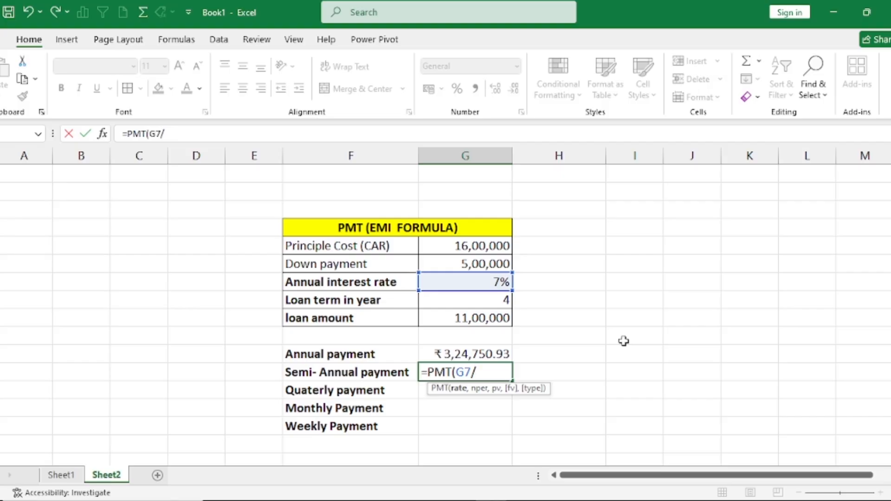
pyautogui.write('2,')
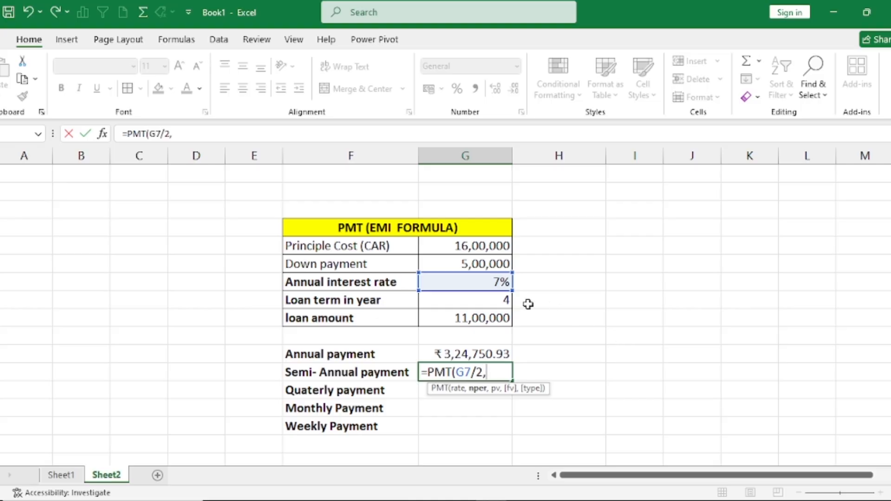
# - Complete the Semi- Annual payment formula with G8*2 periods and the loan amount G9 as present value: =PMT(G7/2,G8*2,G9)
pyautogui.click(485, 301)
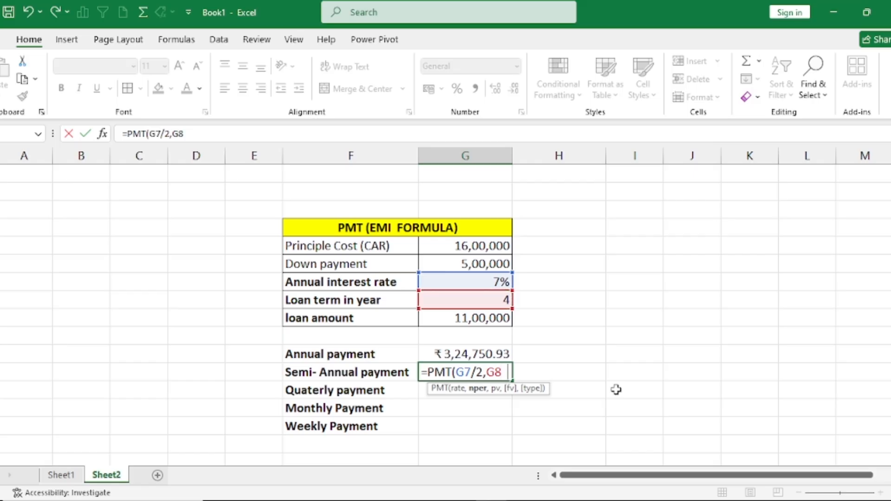
pyautogui.write('2,')
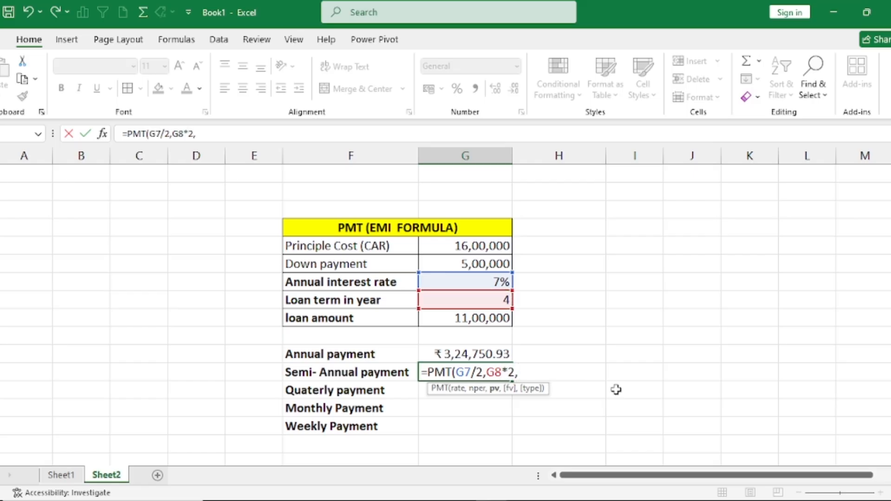
pyautogui.click(468, 318)
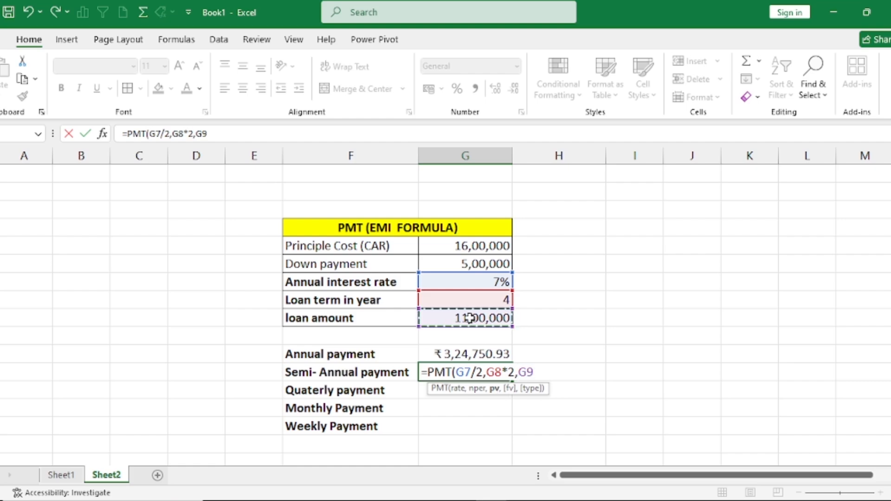
pyautogui.write('0')
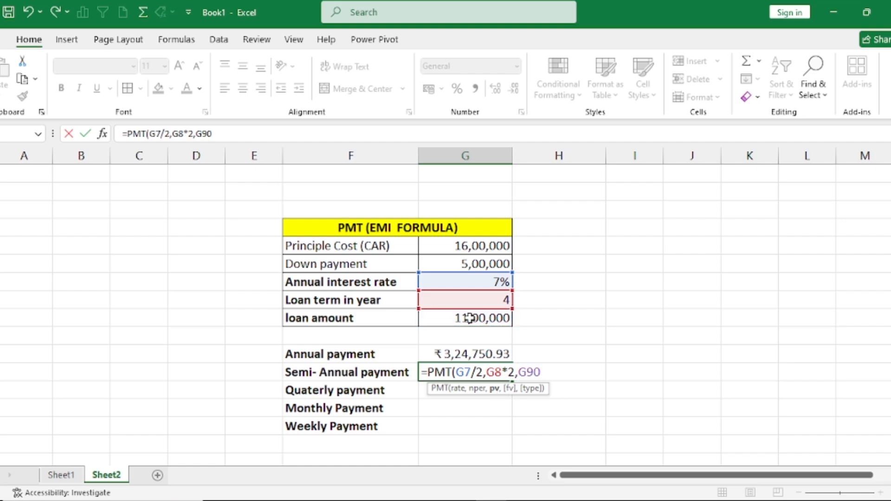
pyautogui.write(')')
pyautogui.press('BackSpace')
pyautogui.press('BackSpace')
pyautogui.write(')')
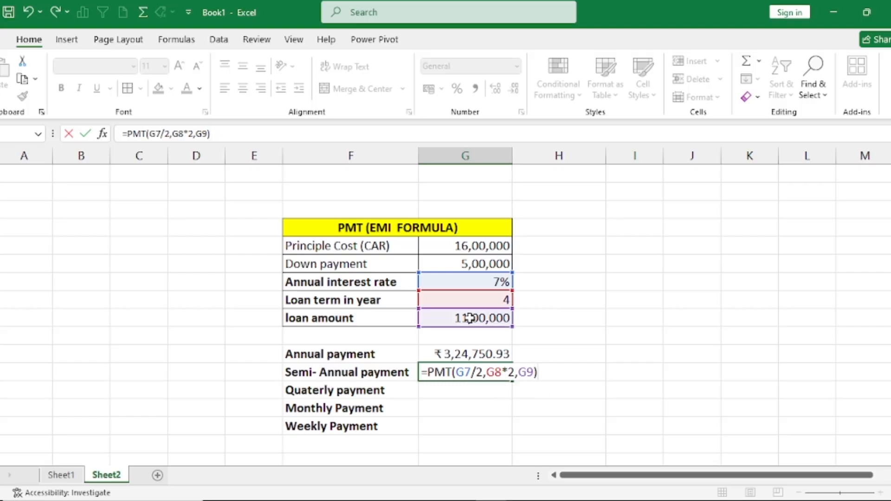
pyautogui.press('Return')
pyautogui.click(466, 375)
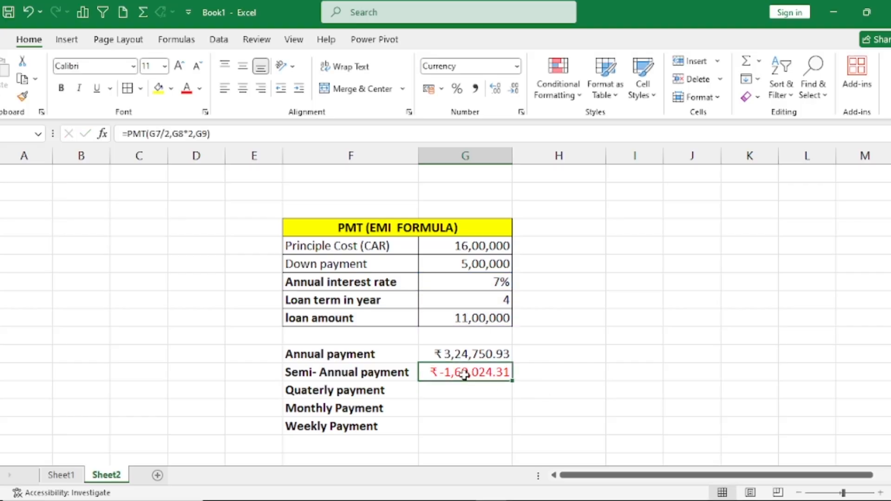
# - Insert a minus sign before PMT in the Semi- Annual payment formula so it reads =-PMT(G7/2,G8*2,G9)
pyautogui.doubleClick(465, 374)
pyautogui.click(437, 371)
pyautogui.write('-')
pyautogui.press('Return')
pyautogui.click(452, 370)
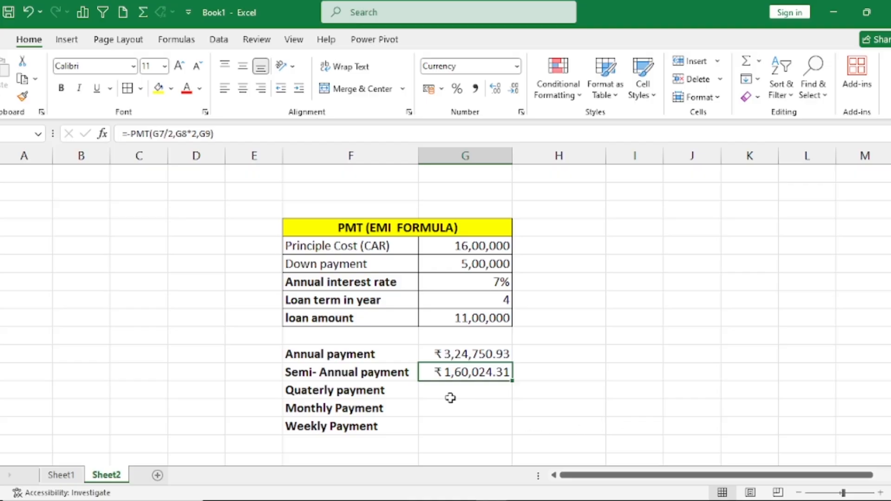
# - Start a PMT formula in the cell beside Quaterly payment, with the rate as annual interest divided by four (G7/4)
pyautogui.doubleClick(461, 387)
pyautogui.write('=pmt')
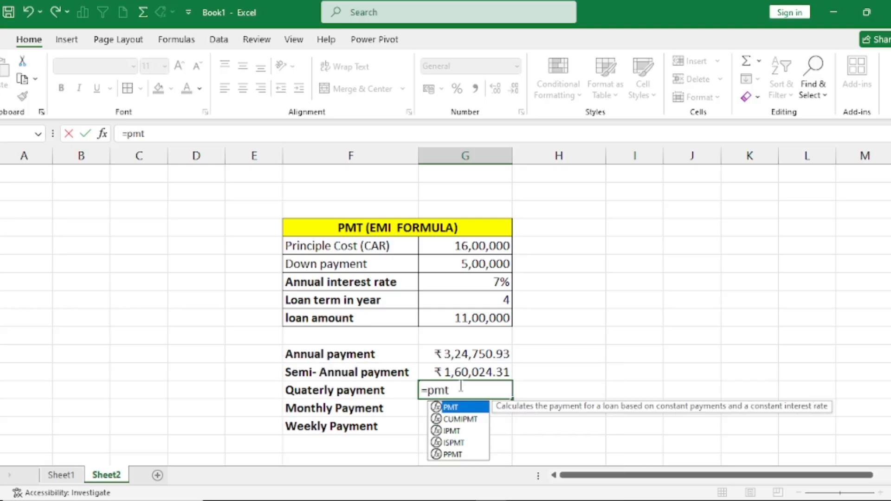
pyautogui.press('Tab')
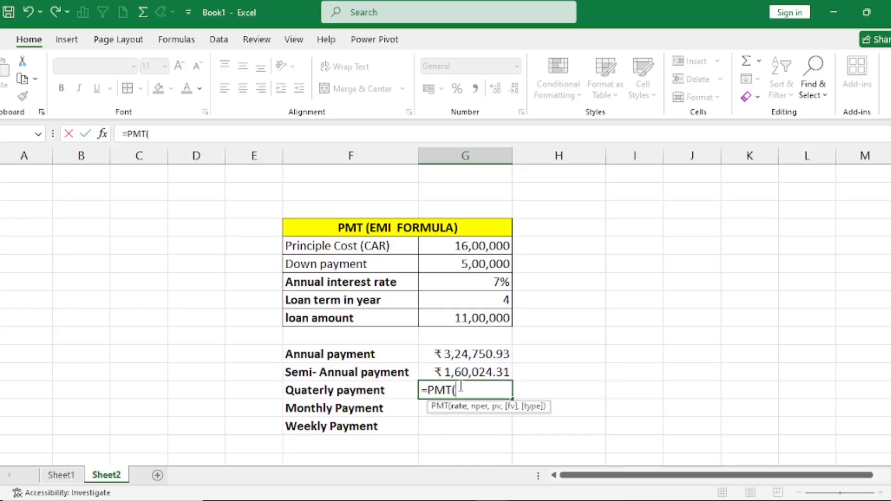
pyautogui.click(490, 282)
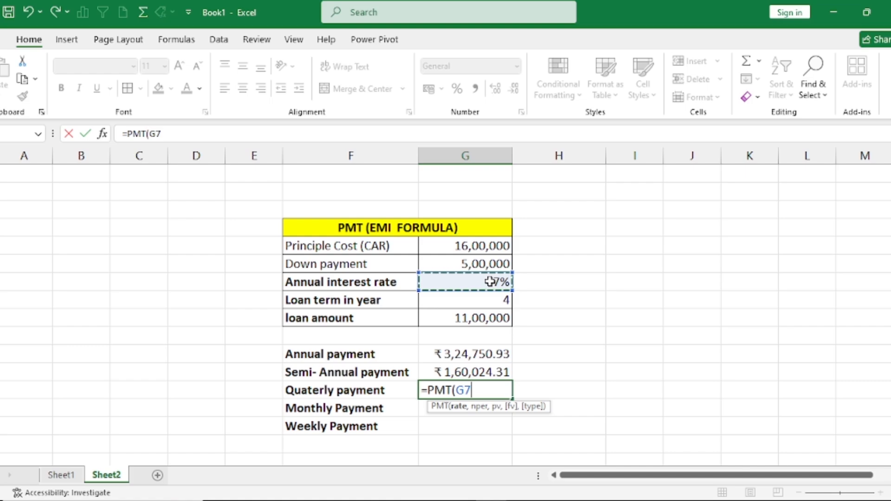
pyautogui.write('/')
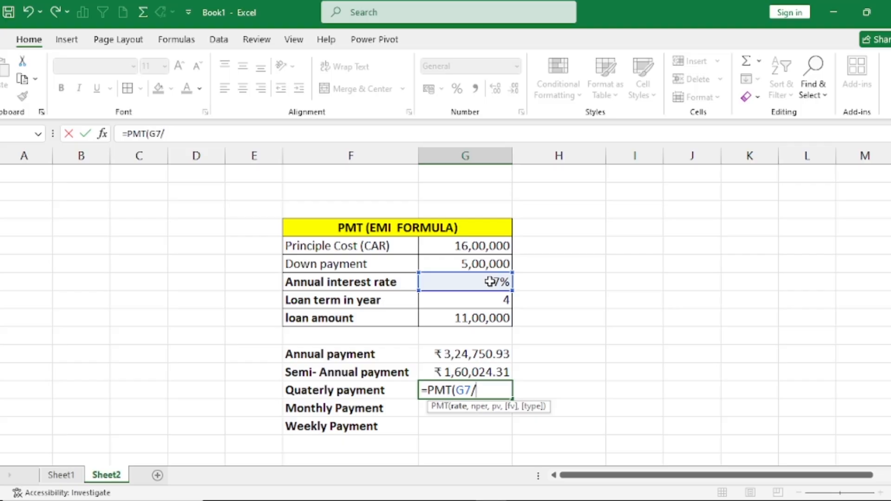
pyautogui.write('4,')
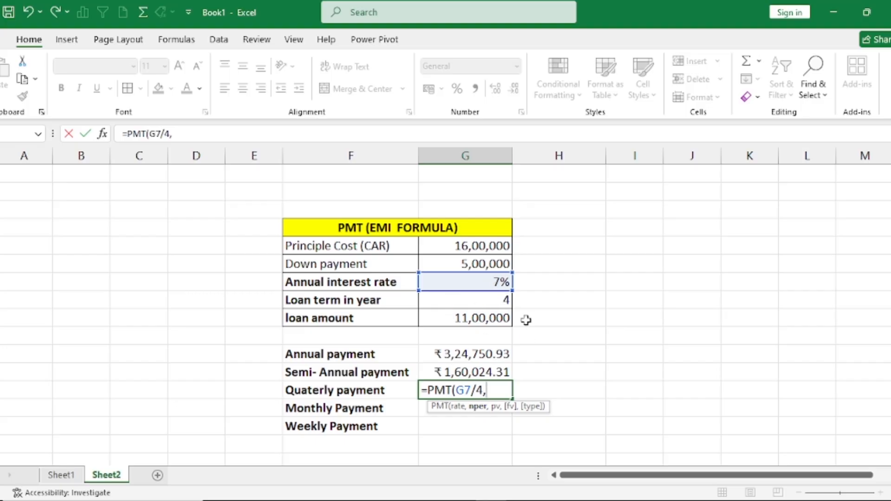
# - Complete the Quaterly payment formula with G8*4 periods and the loan amount G9 as present value: =PMT(G7/4,G8*4,G9)
pyautogui.click(481, 299)
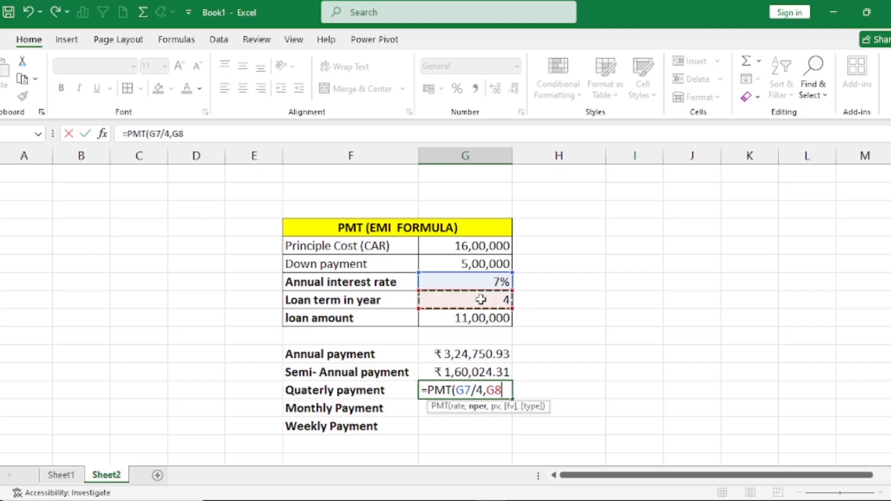
pyautogui.write('*4')
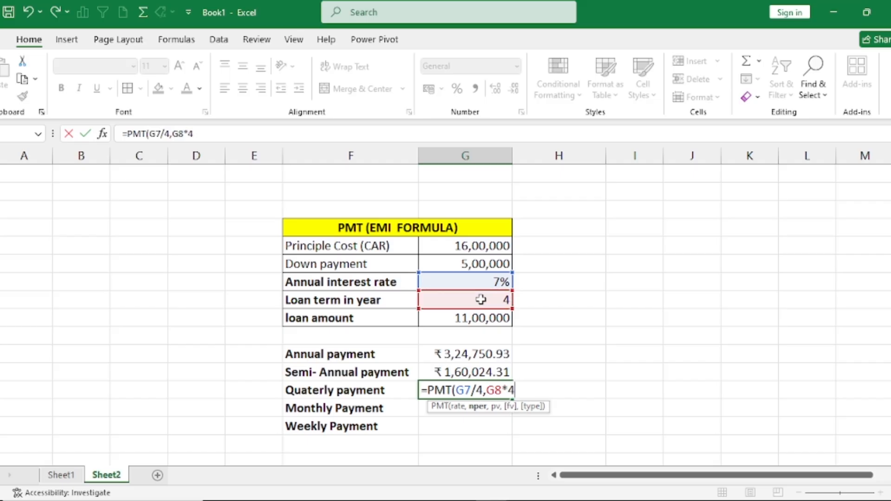
pyautogui.write(',')
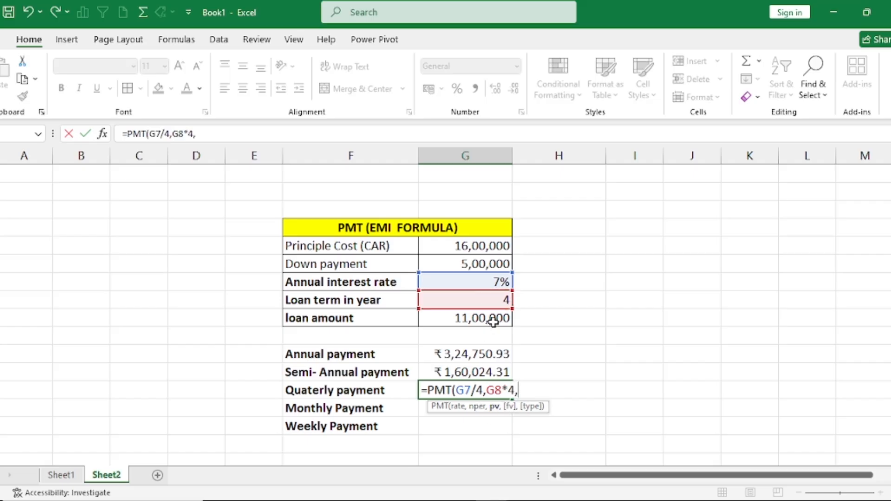
pyautogui.click(490, 318)
pyautogui.write(')')
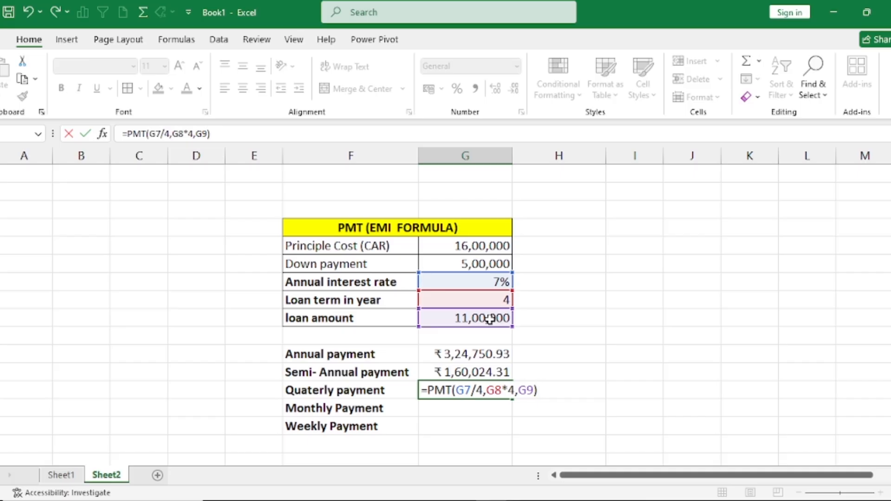
pyautogui.press('Return')
# - Insert a minus sign before PMT in the Quaterly payment formula so it reads =-PMT(G7/4,G8*4,G9)
pyautogui.doubleClick(471, 391)
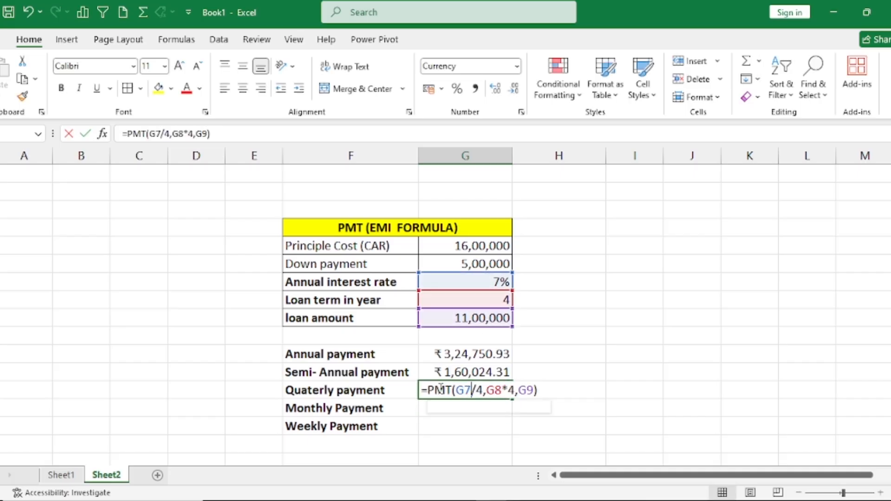
pyautogui.click(427, 390)
pyautogui.write('-')
pyautogui.press('Return')
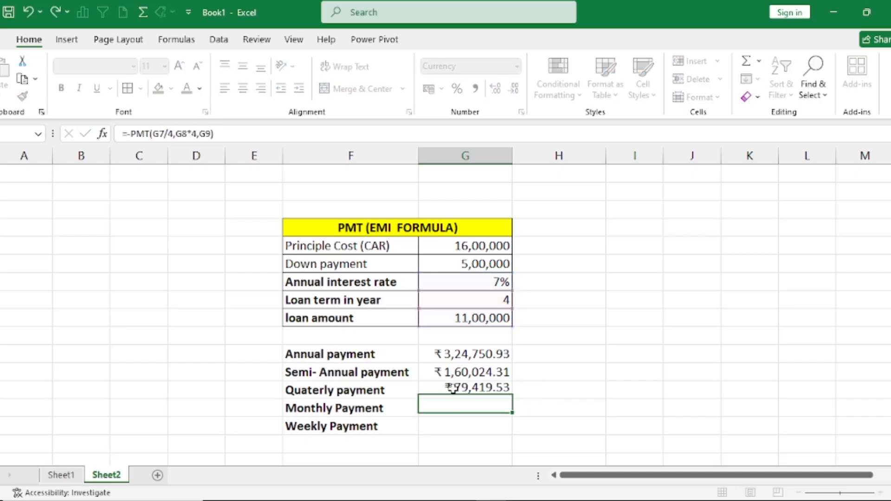
pyautogui.click(484, 389)
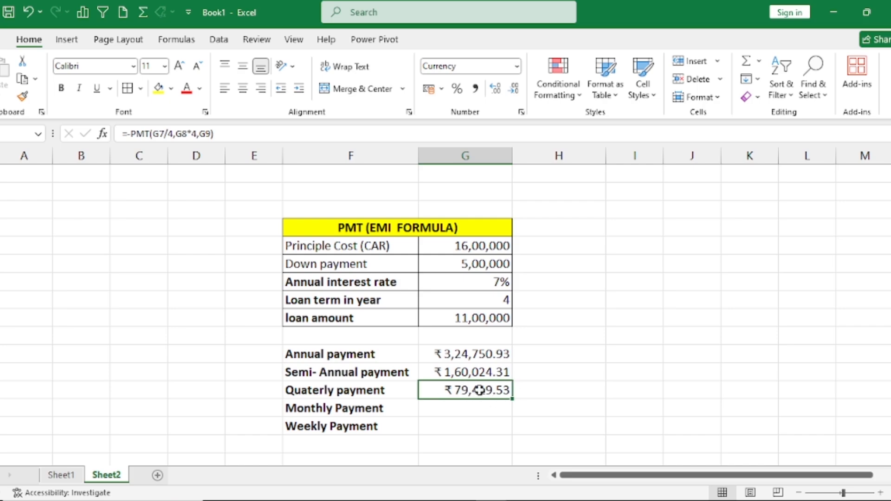
# - Start a PMT formula in the cell beside Monthly Payment, with the rate as annual interest divided by twelve (G7/12)
pyautogui.doubleClick(483, 408)
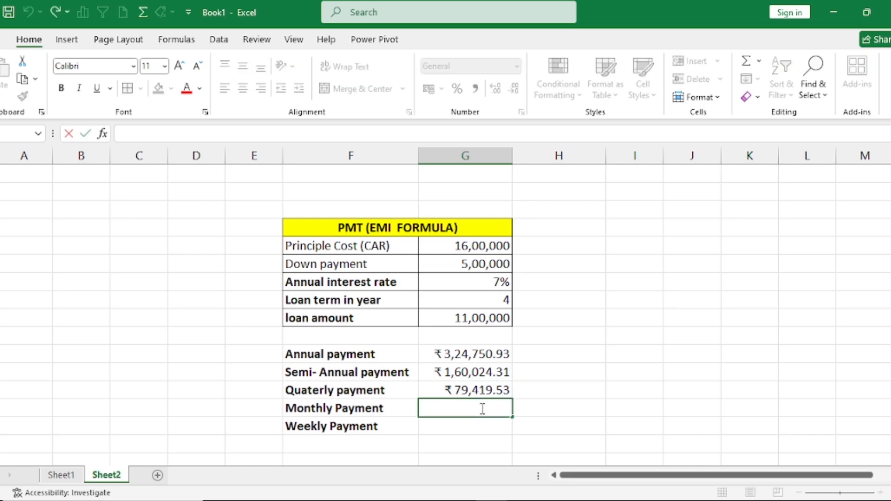
pyautogui.write('=pmt')
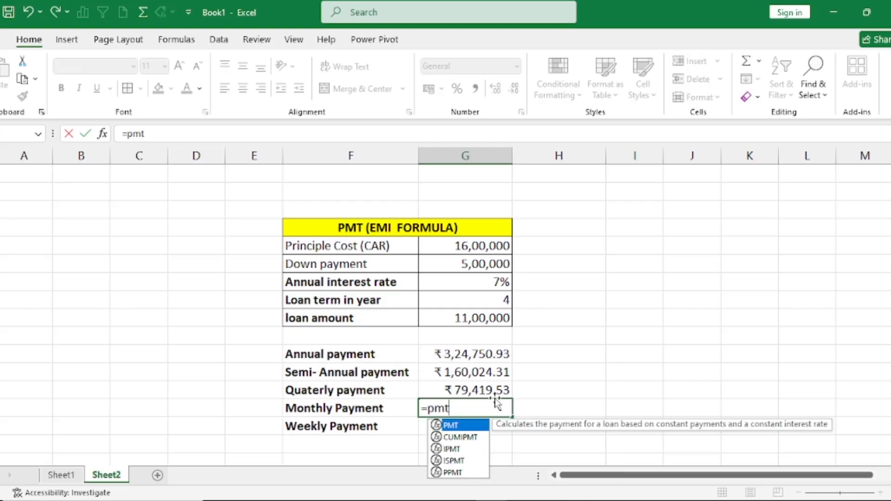
pyautogui.press('Tab')
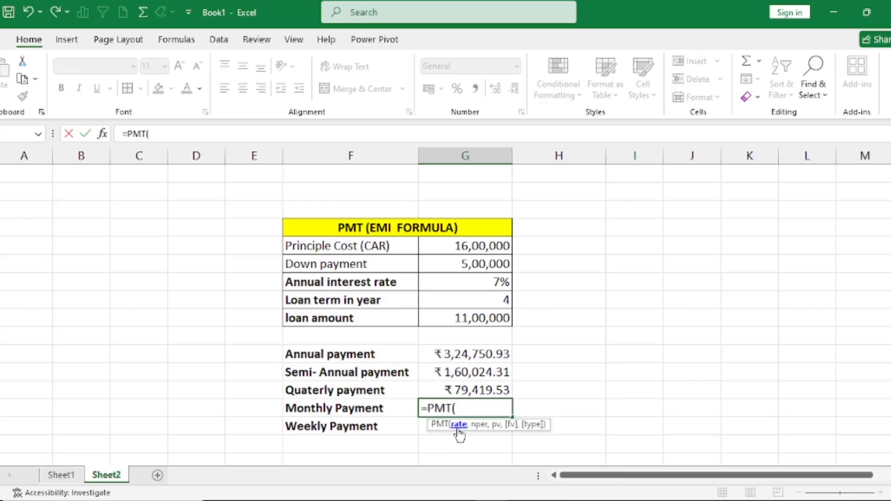
pyautogui.click(493, 283)
pyautogui.write('/')
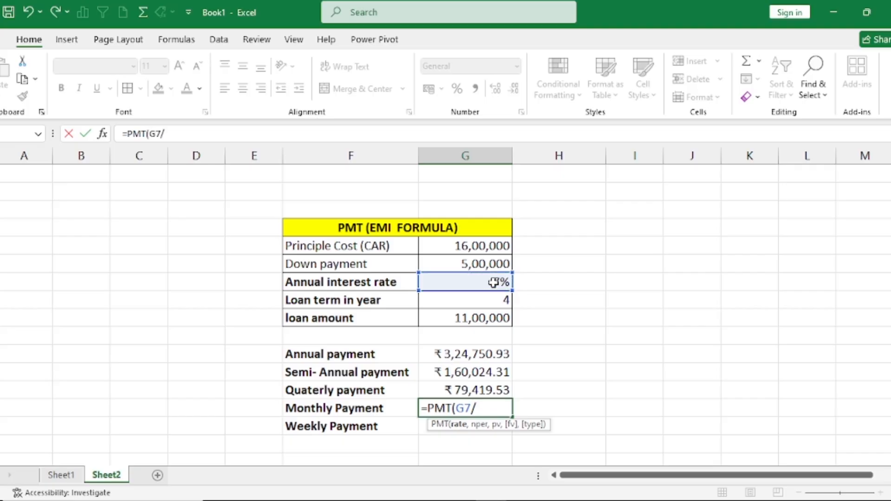
pyautogui.write('12,')
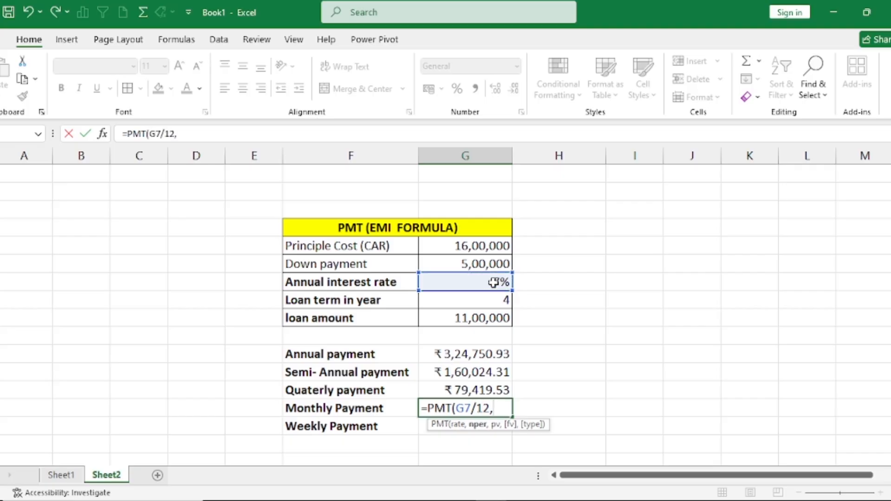
# - Complete the Monthly Payment formula with G8*12 periods and the loan amount G9 as present value: =PMT(G7/12,G8*12,G9)
pyautogui.click(473, 302)
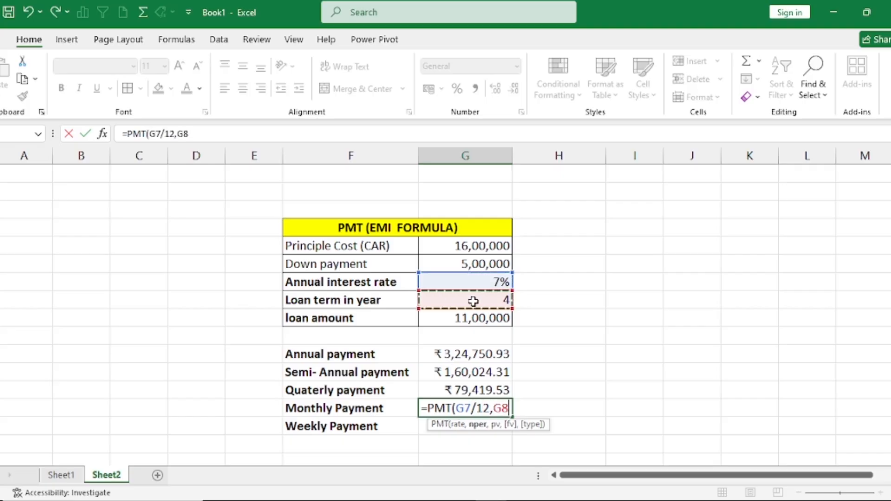
pyautogui.write('*12')
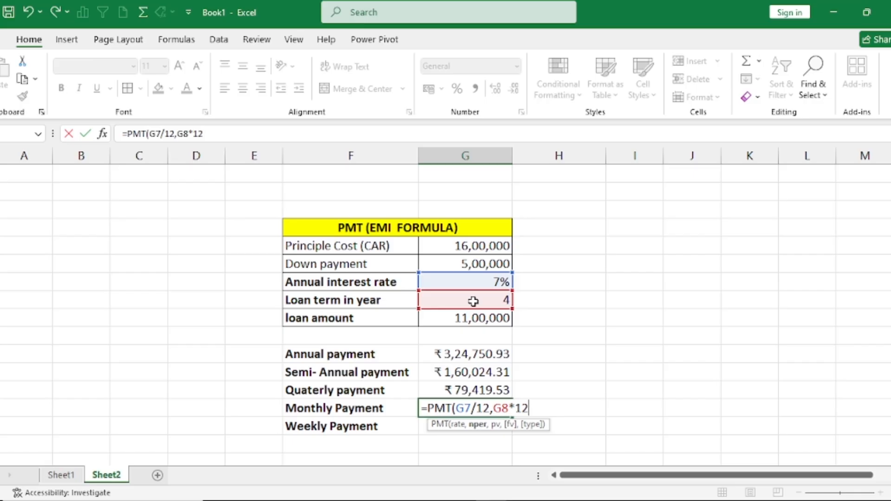
pyautogui.write(',')
pyautogui.click(455, 320)
pyautogui.write(')')
pyautogui.press('Return')
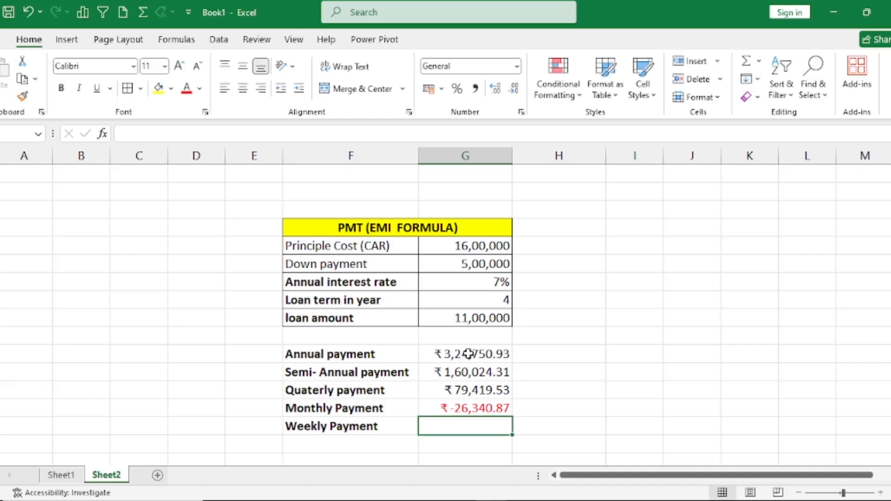
# - Insert a minus sign before PMT in the Monthly Payment formula so it reads =-PMT(G7/12,G8*12,G9)
pyautogui.doubleClick(459, 405)
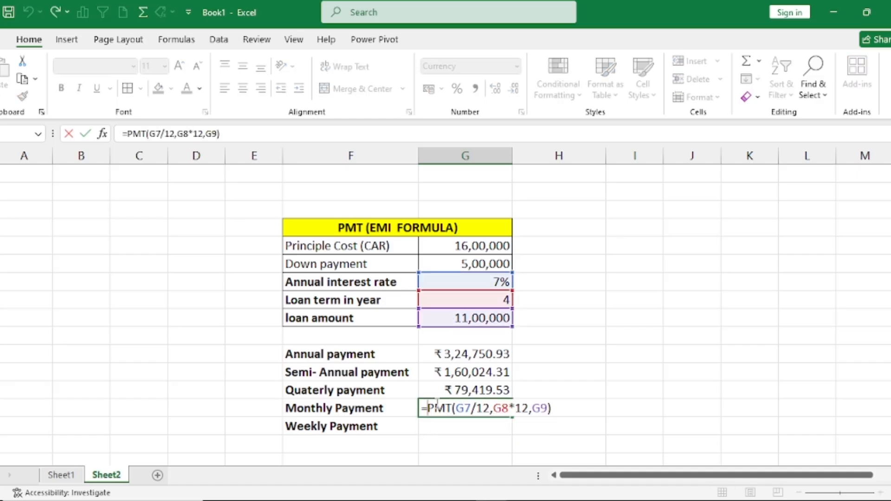
pyautogui.press('Return')
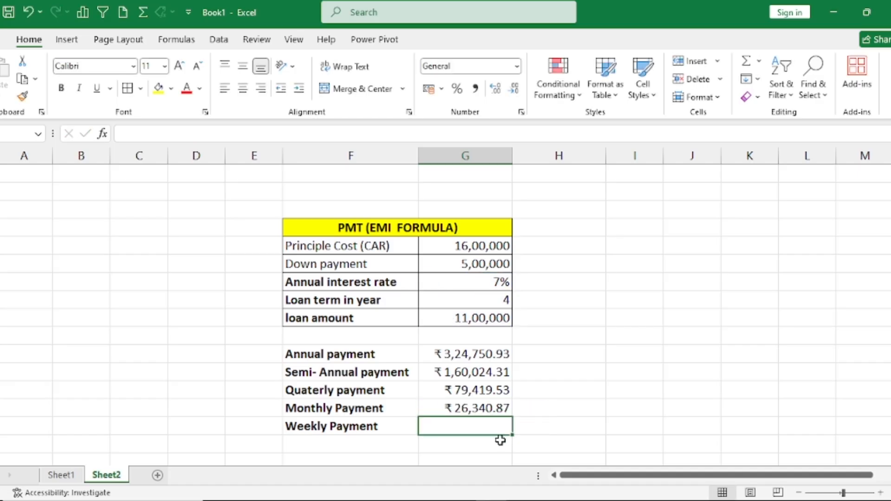
pyautogui.click(486, 406)
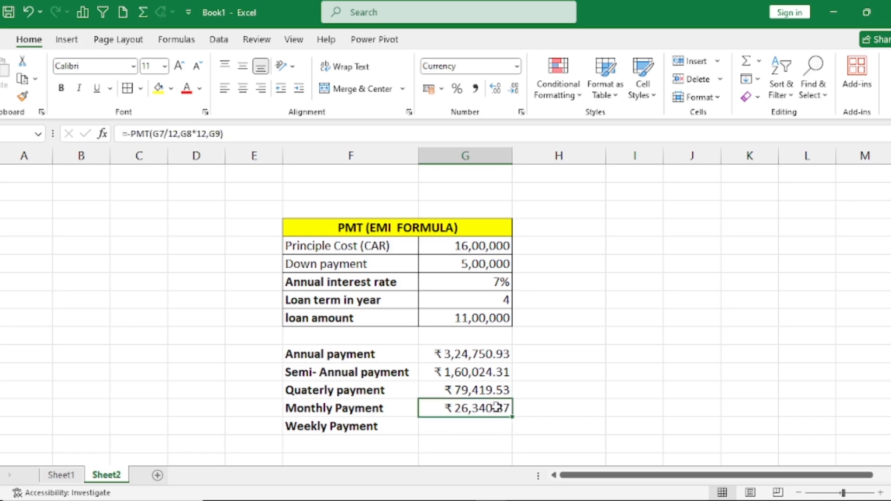
# - Start a PMT formula in the cell beside Weekly Payment, with the rate as annual interest divided by 52 (G7/52)
pyautogui.click(475, 431)
pyautogui.write('==')
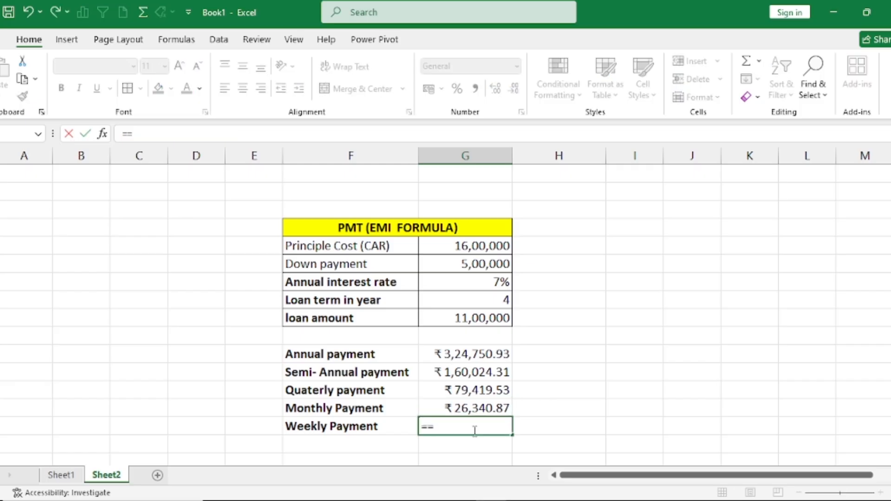
pyautogui.write('pmt')
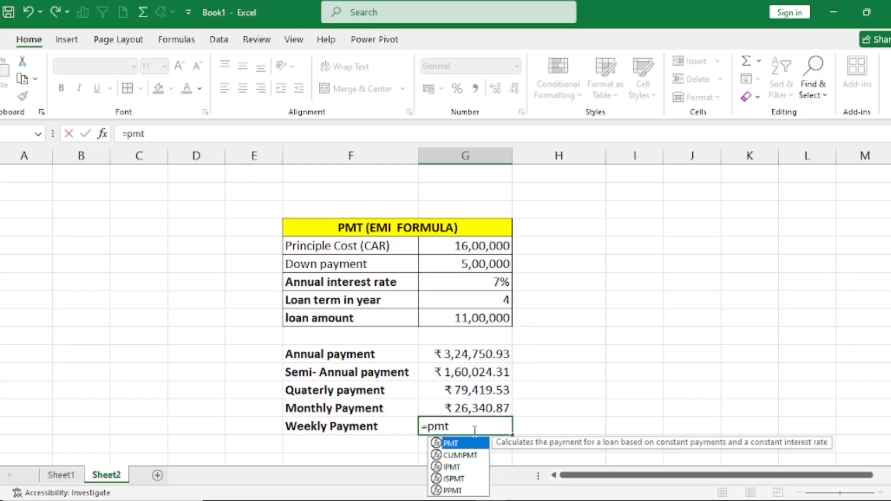
pyautogui.press('Tab')
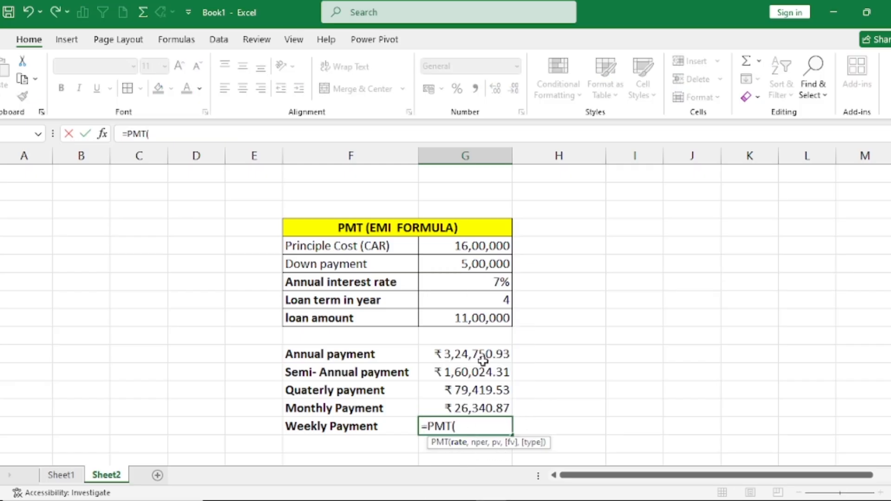
pyautogui.click(479, 288)
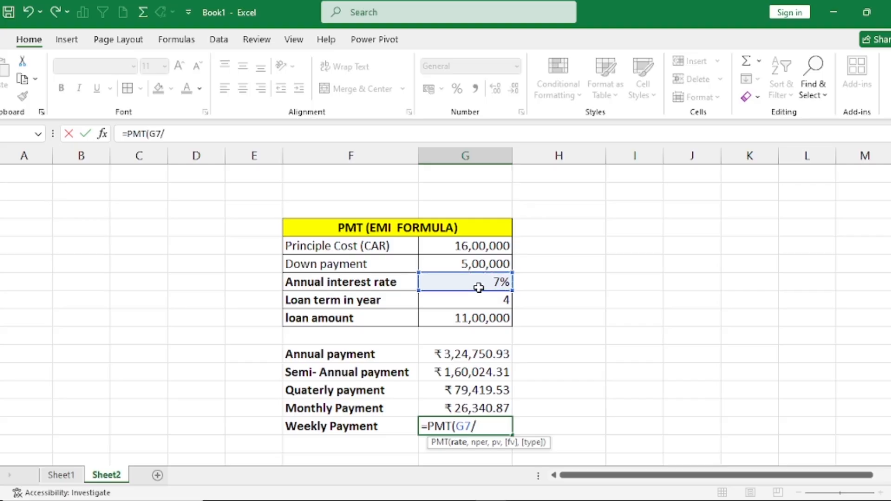
pyautogui.write('/52,')
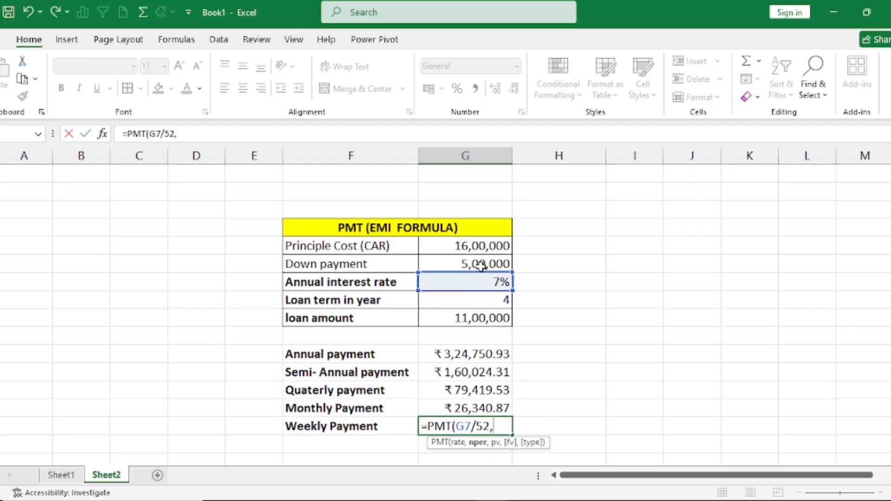
# - Complete the Weekly Payment formula with G8*52 periods and the loan amount G9 as present value: =PMT(G7/52,G8*52,G9)
pyautogui.click(478, 304)
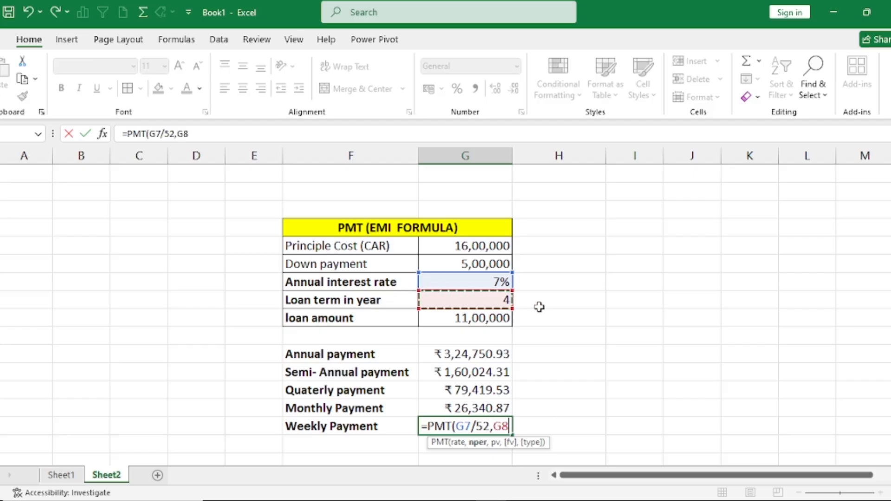
pyautogui.write('*52,')
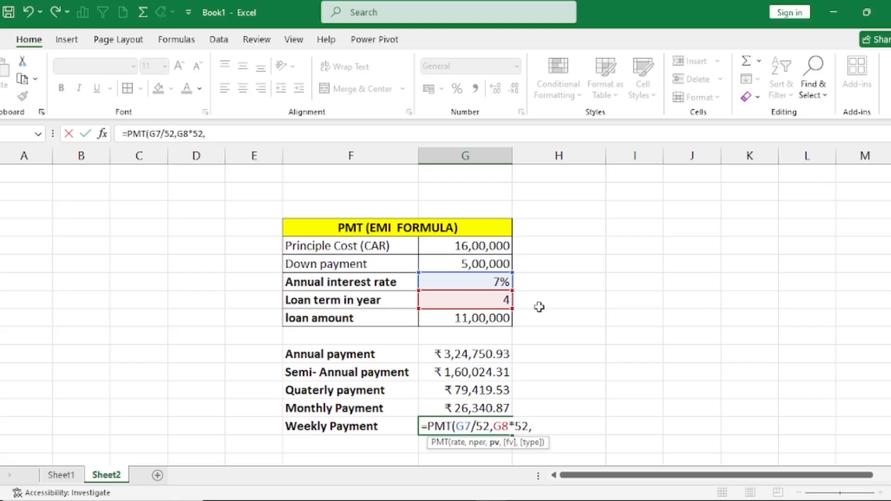
pyautogui.click(496, 320)
pyautogui.write(')')
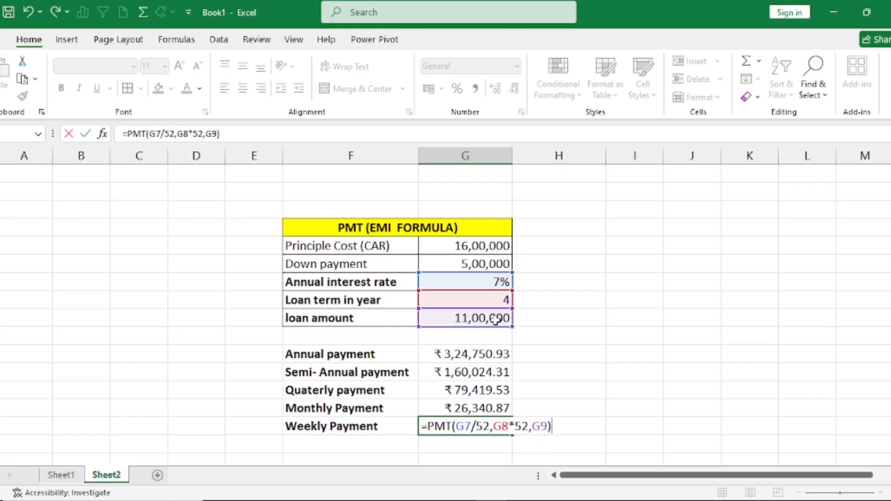
pyautogui.press('Return')
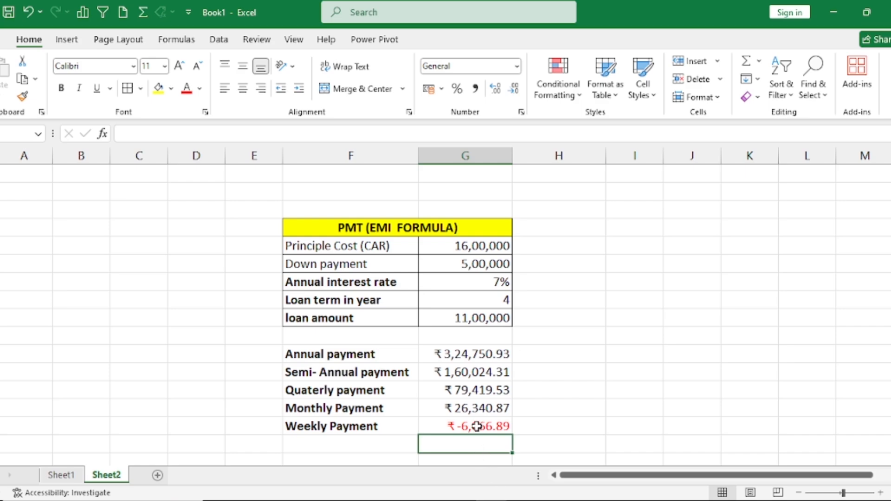
# - Insert a minus sign before PMT in the Weekly Payment formula so it reads =-PMT(G7/52,G8*52,G9)
pyautogui.doubleClick(475, 429)
pyautogui.click(429, 426)
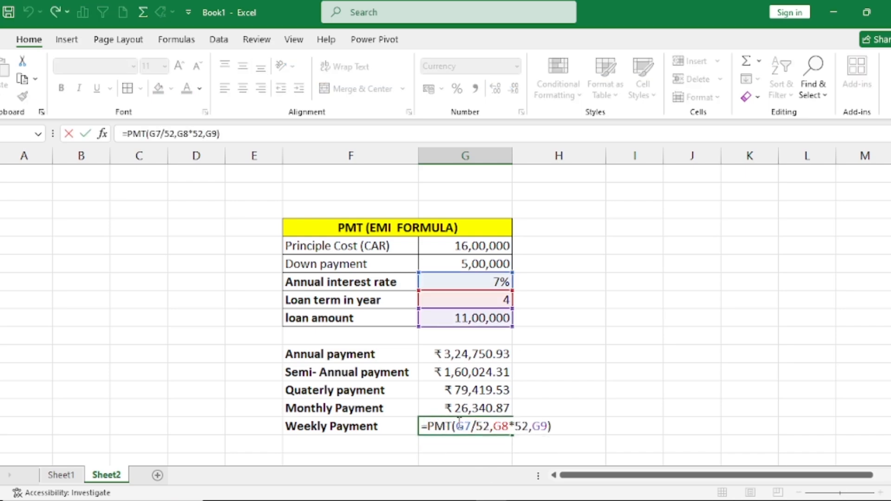
pyautogui.write('-')
pyautogui.press('Return')
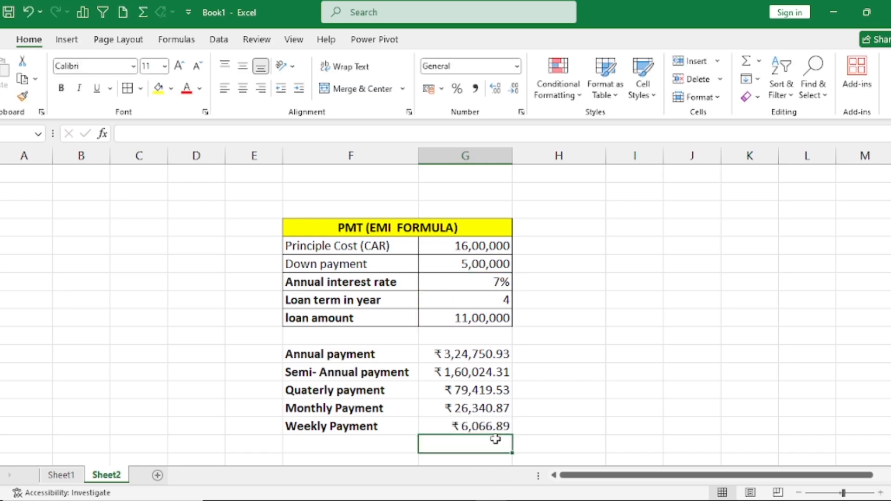
pyautogui.click(495, 426)
pyautogui.doubleClick(547, 428)
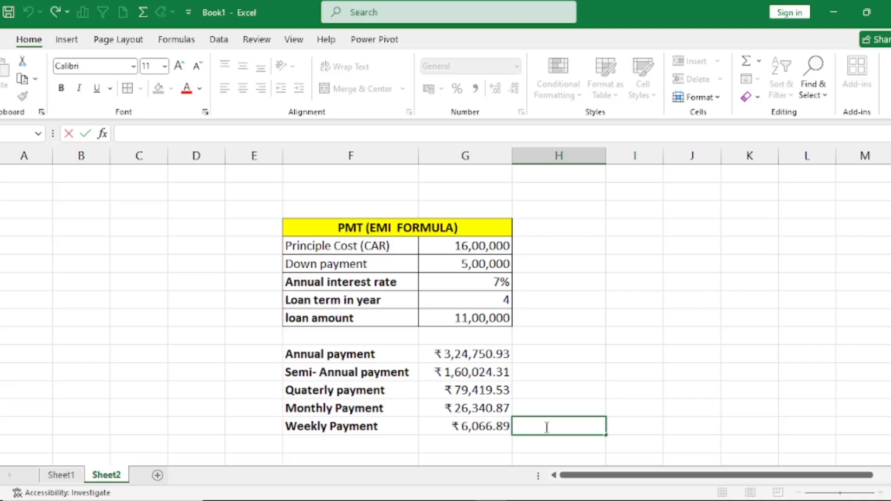
pyautogui.press('Escape')
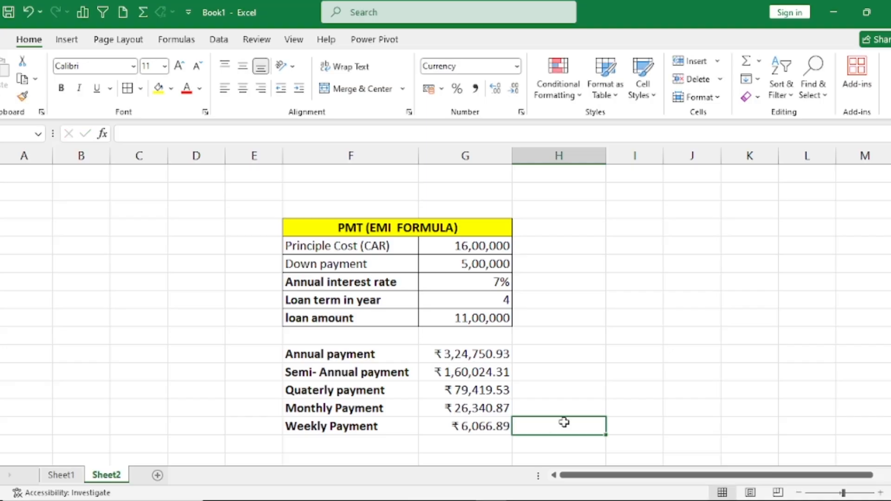